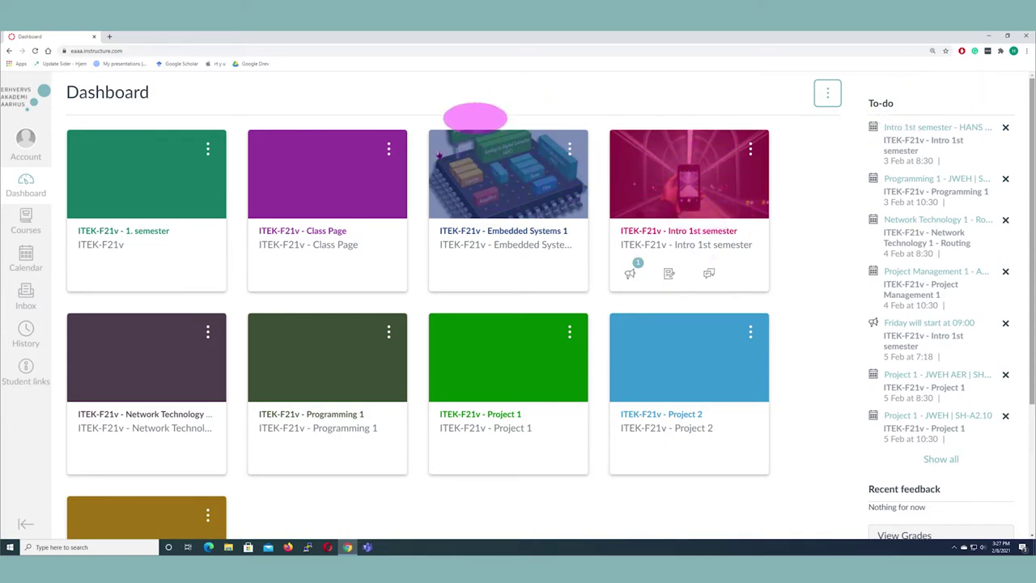
Turn off the colour overlay on the dashboard's course cards.
left_click(827, 96)
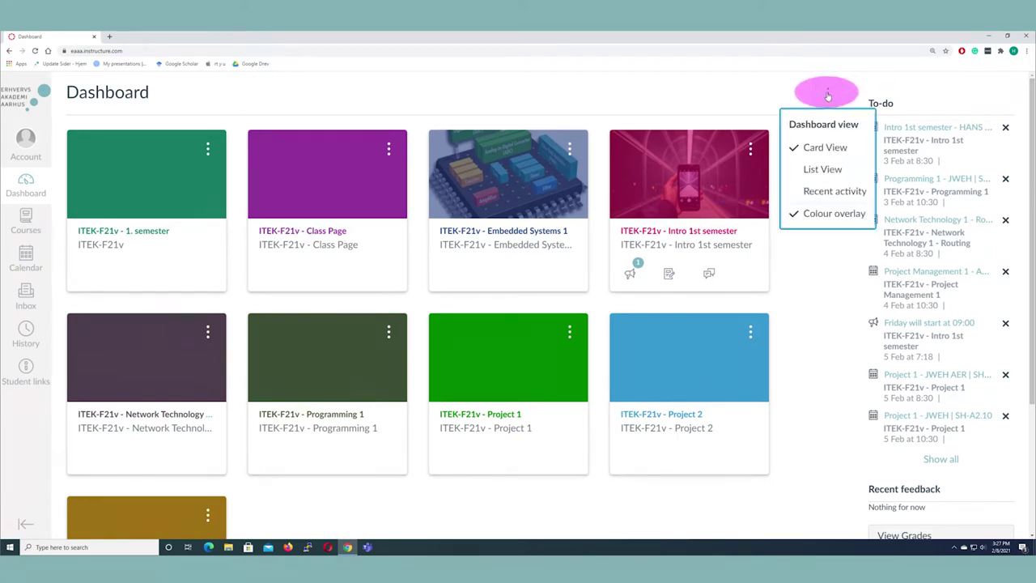
left_click(796, 213)
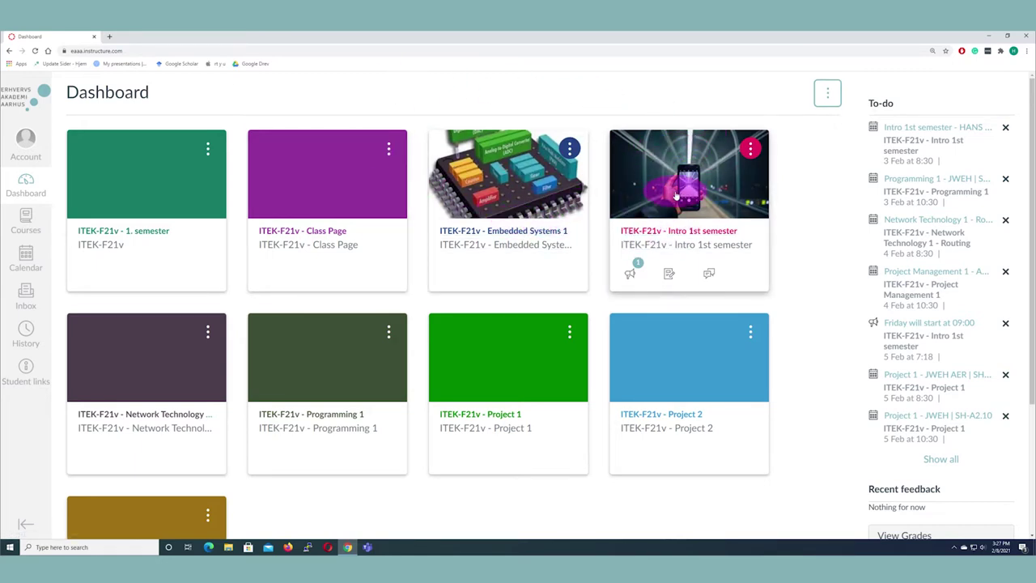
Switch the dashboard to List View and look through the upcoming course events and assignments.
left_click(827, 93)
left_click(824, 172)
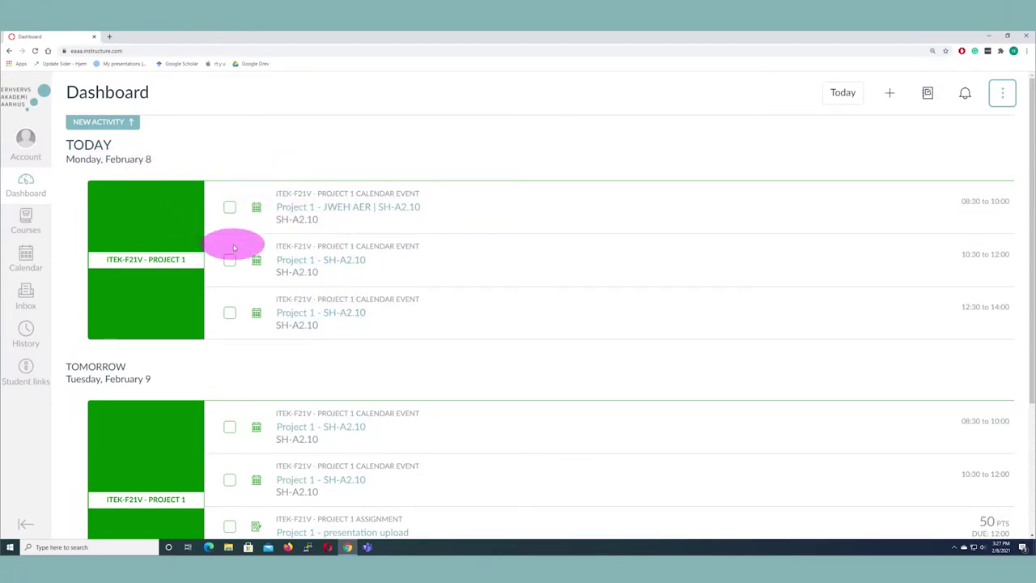
scroll(231, 243, "down", 3)
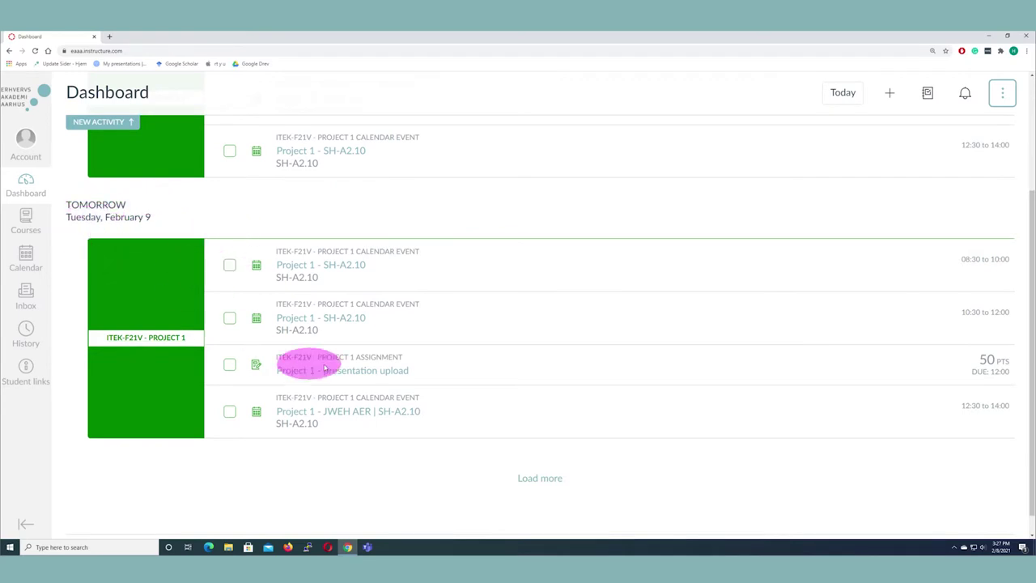
scroll(346, 307, "down", 1)
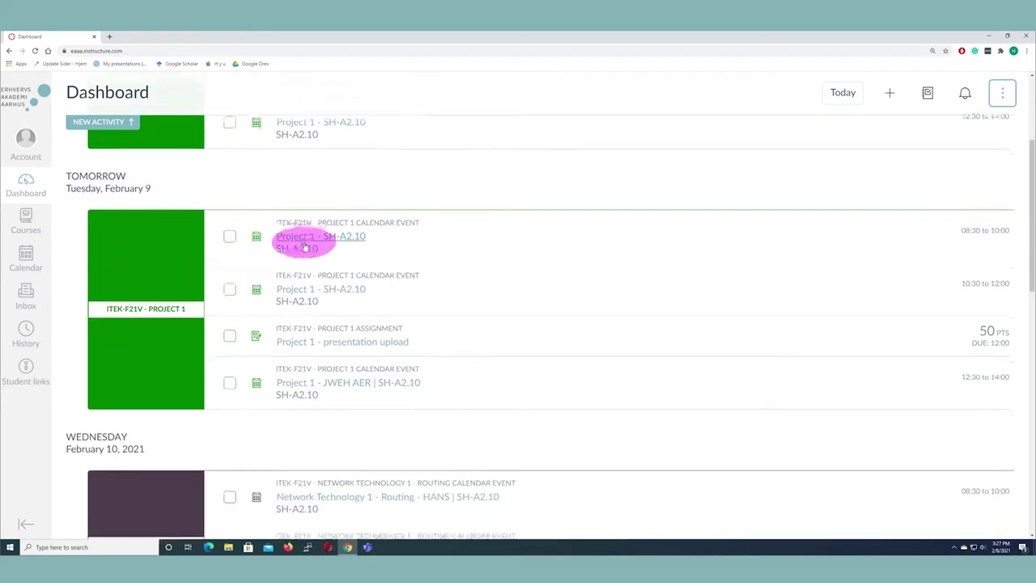
scroll(303, 241, "down", 5)
scroll(305, 245, "up", 12)
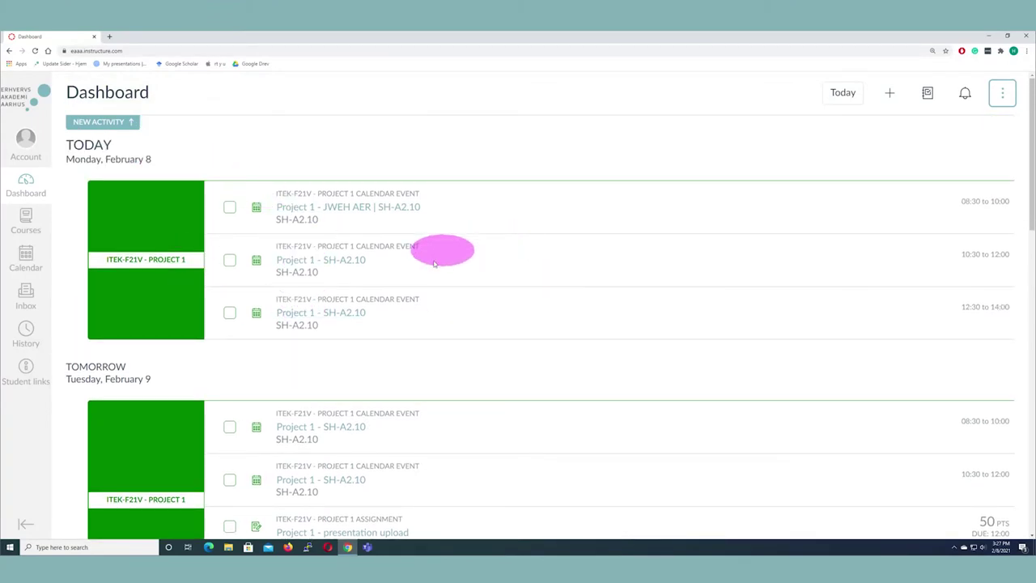
Return the dashboard to Card View and look over all the course cards.
left_click(1004, 95)
left_click(954, 146)
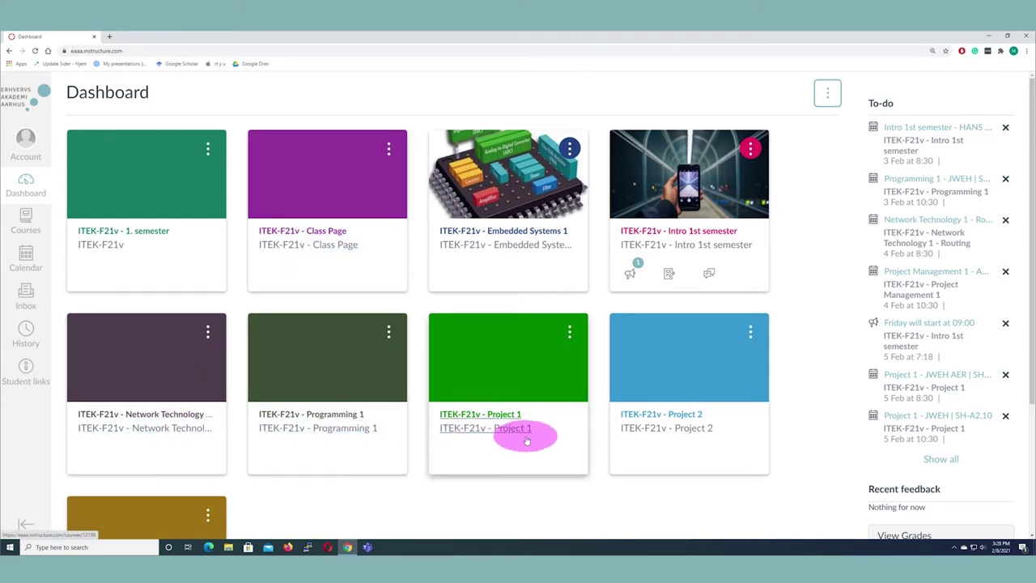
scroll(534, 437, "down", 3)
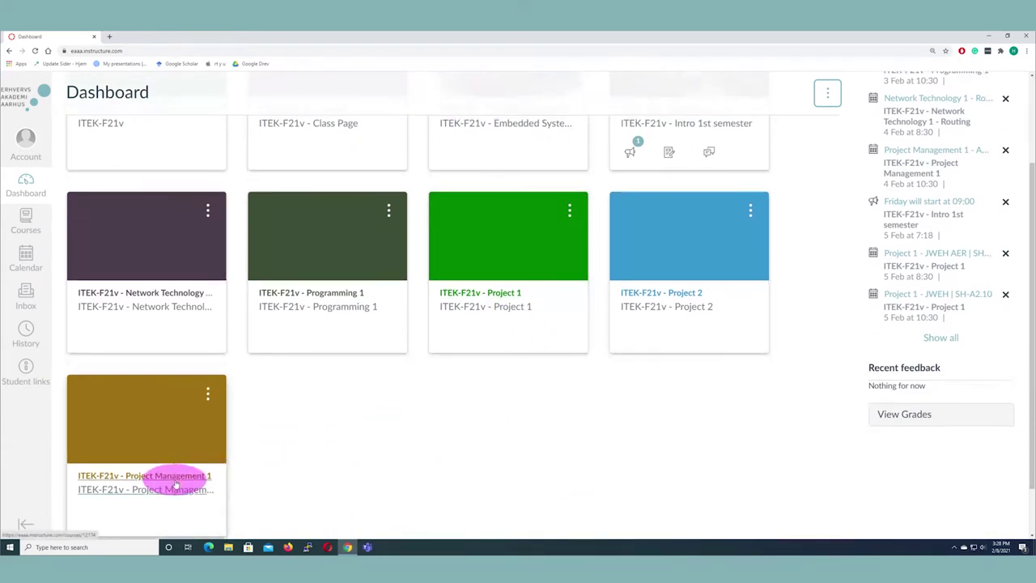
scroll(539, 488, "up", 3)
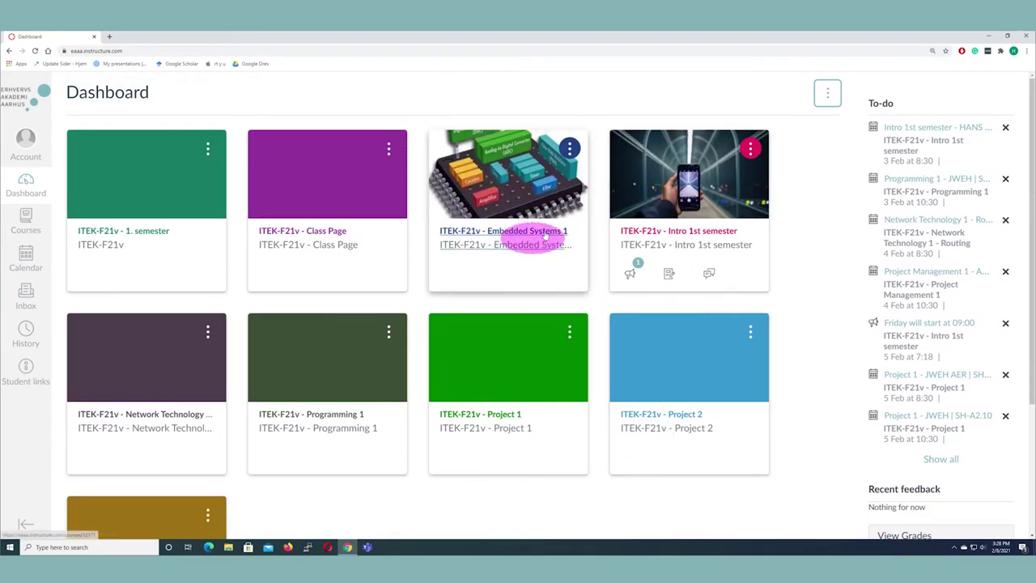
scroll(527, 234, "down", 1)
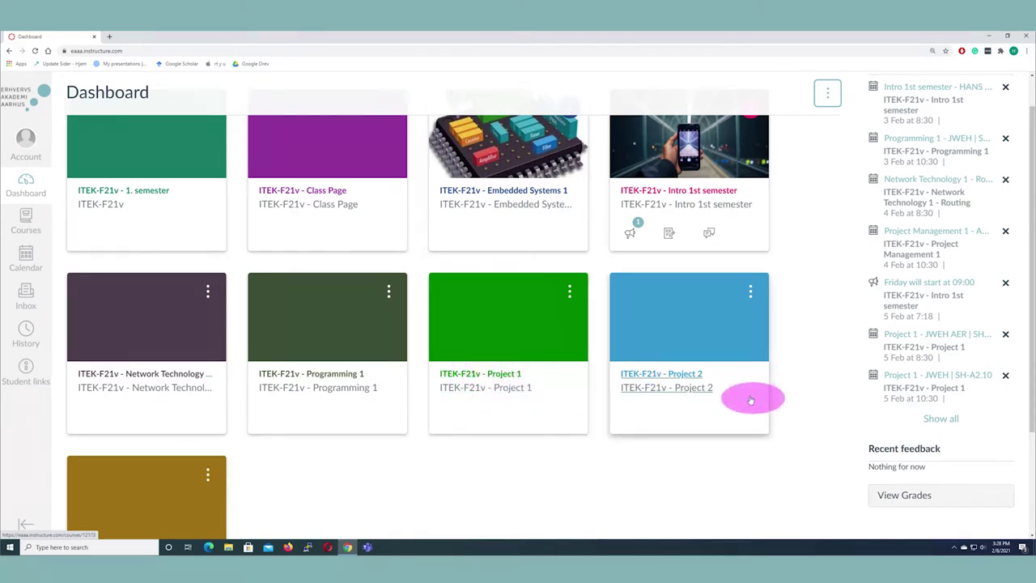
scroll(663, 374, "up", 1)
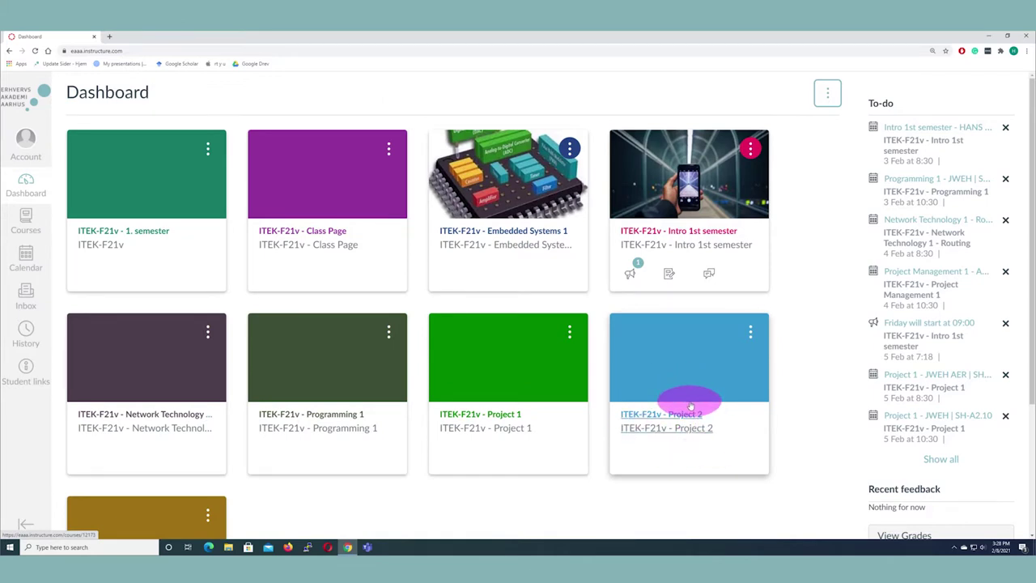
Set the language to Dansk in the account settings, save the change and reload the page.
left_click(25, 134)
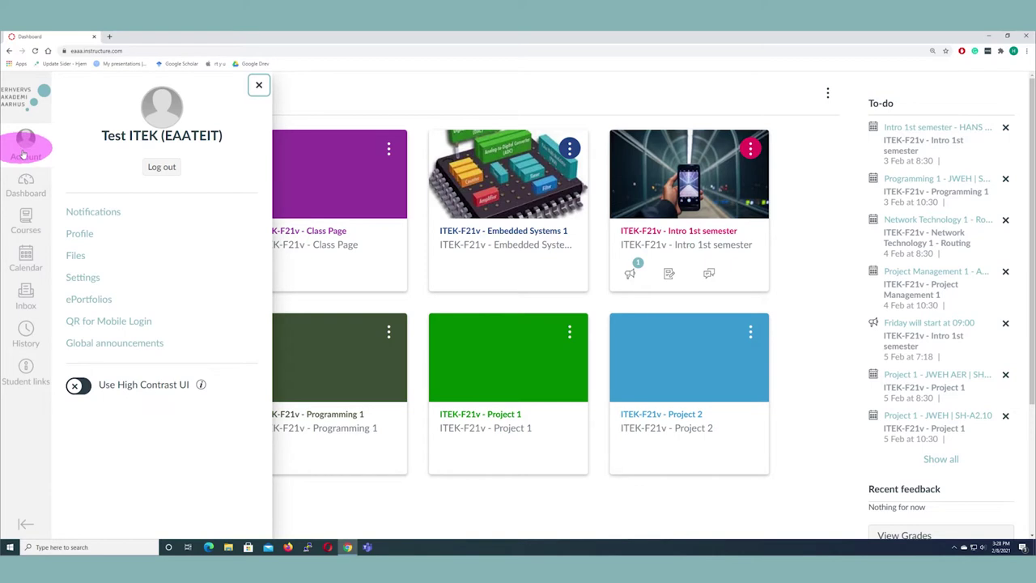
left_click(79, 240)
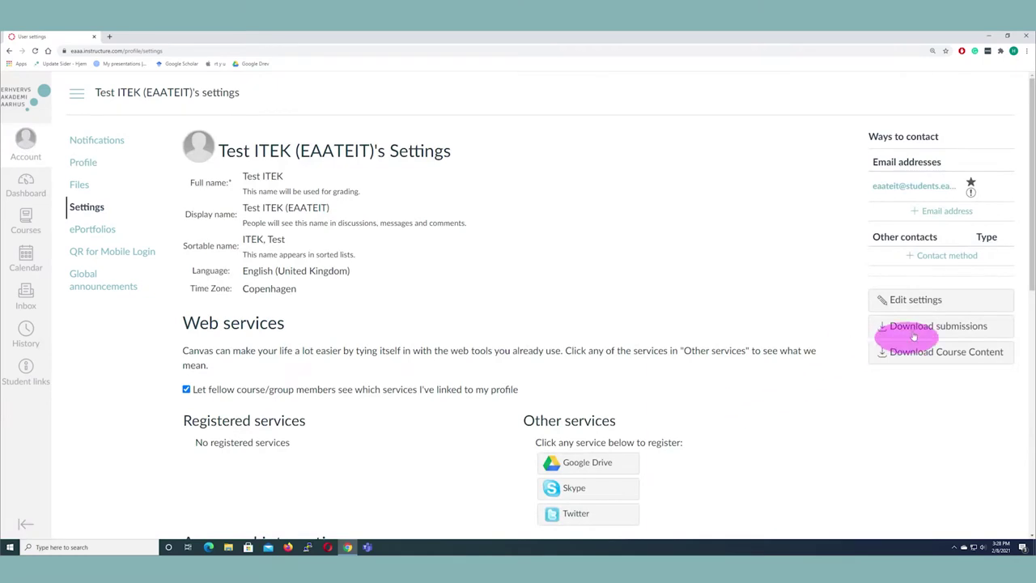
left_click(915, 301)
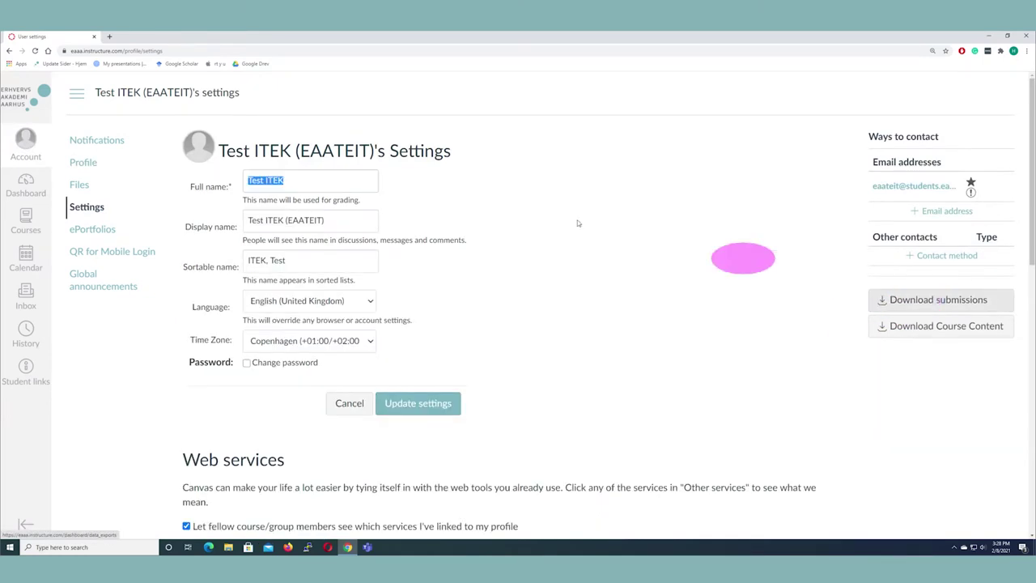
left_click(296, 300)
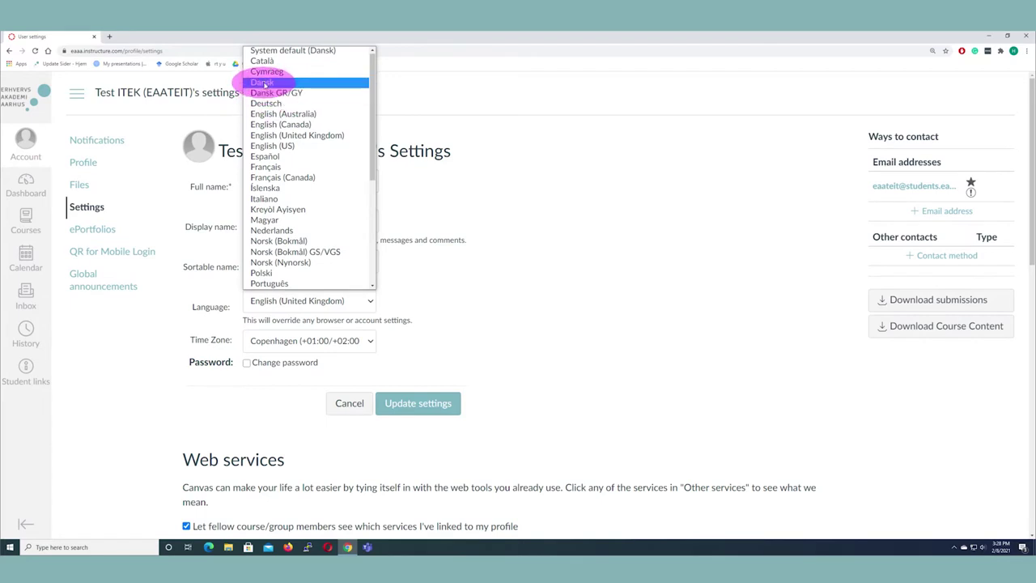
left_click(261, 82)
left_click(420, 408)
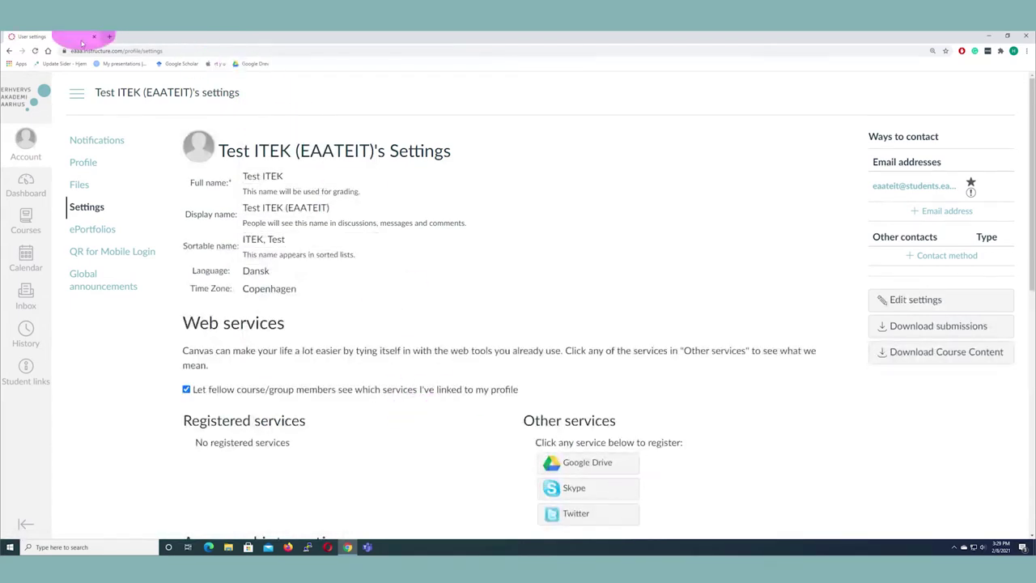
left_click(35, 51)
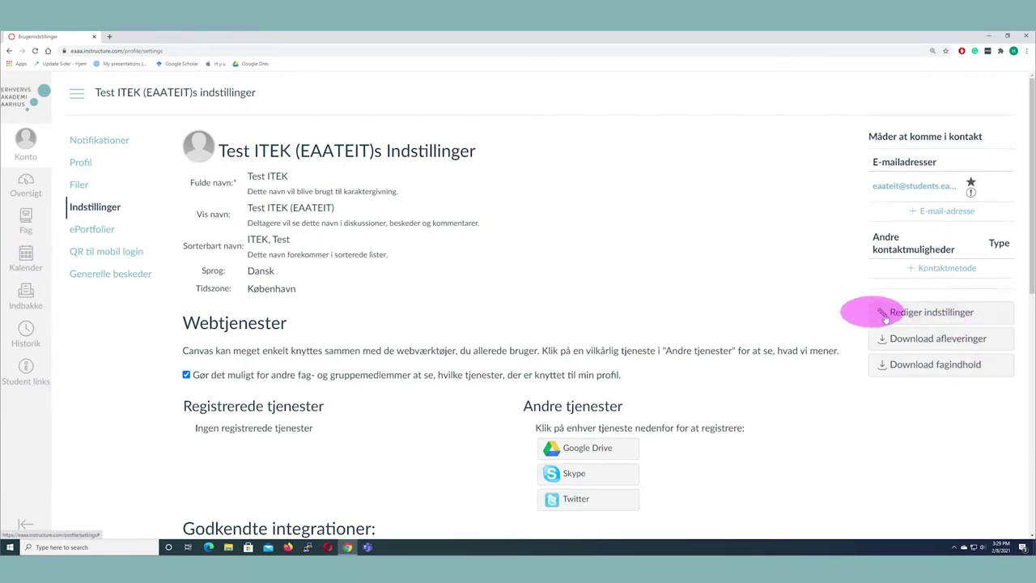
Change the account language to English (United Kingdom), update the settings and reload the page.
left_click(927, 315)
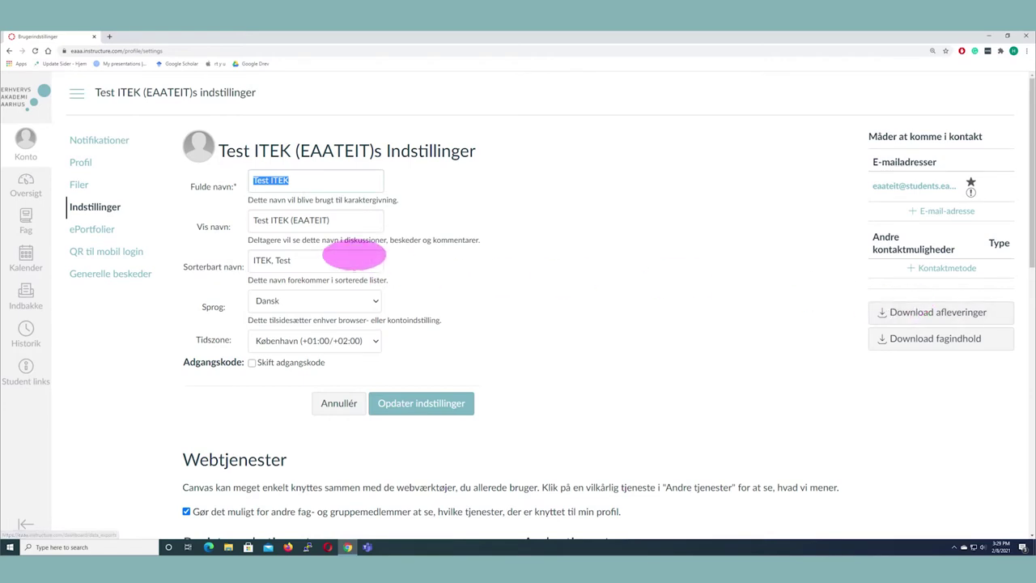
left_click(287, 311)
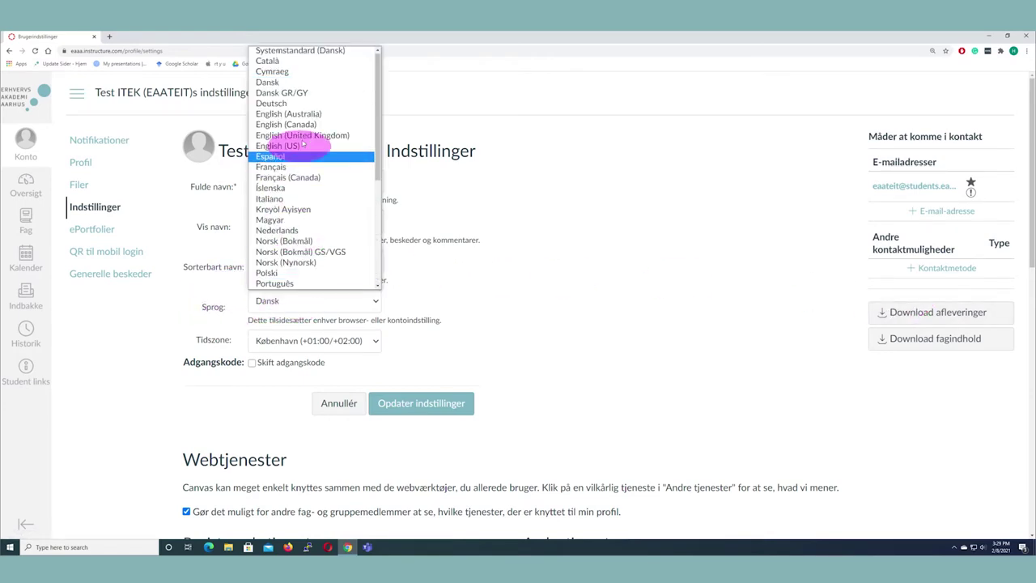
key("Escape")
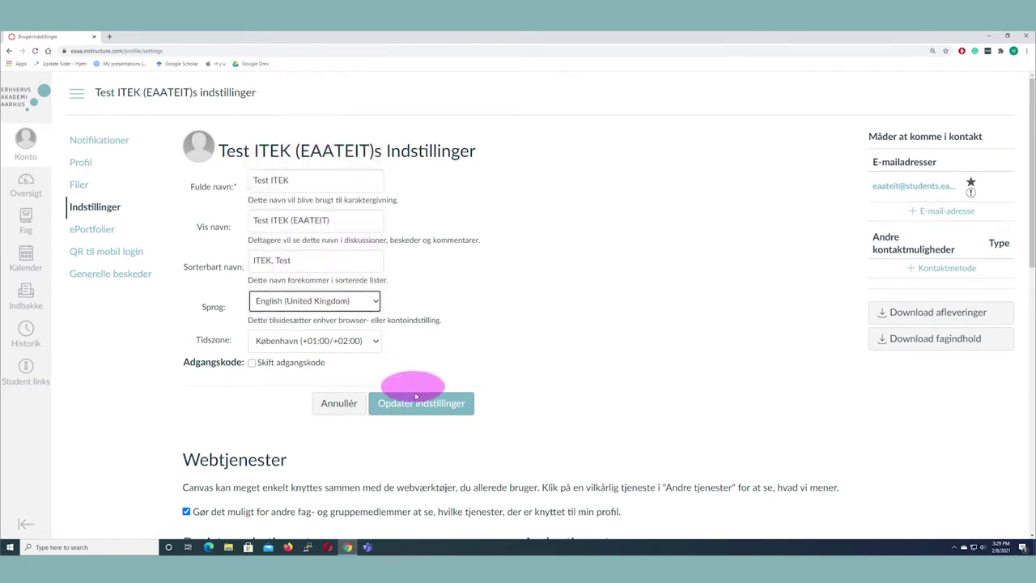
left_click(414, 403)
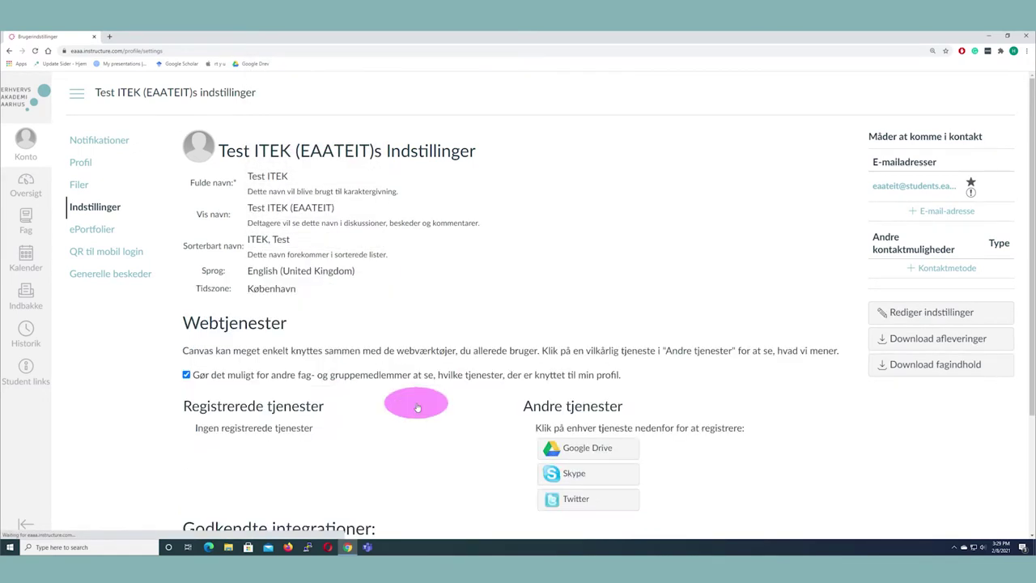
left_click(34, 51)
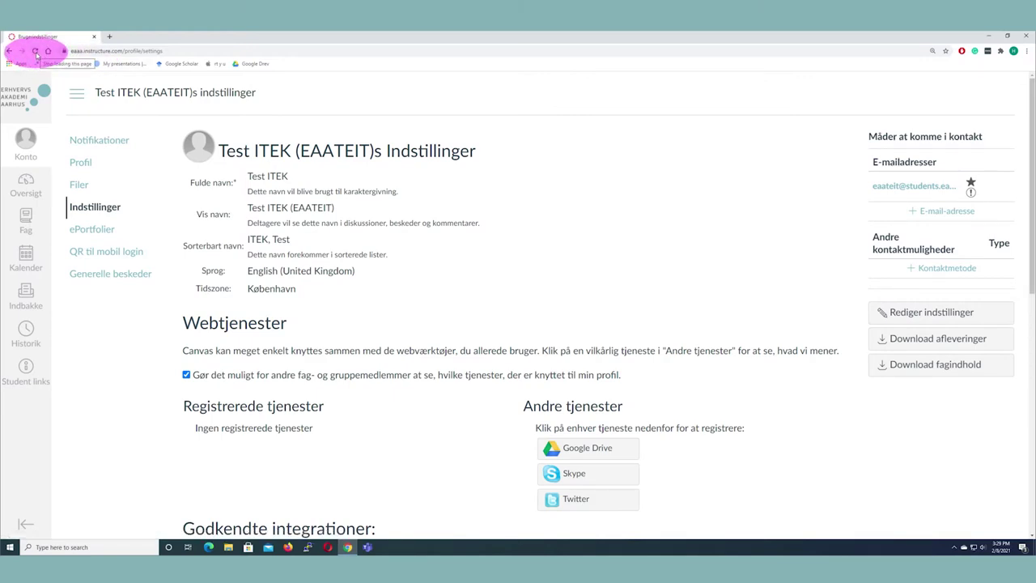
left_click(35, 51)
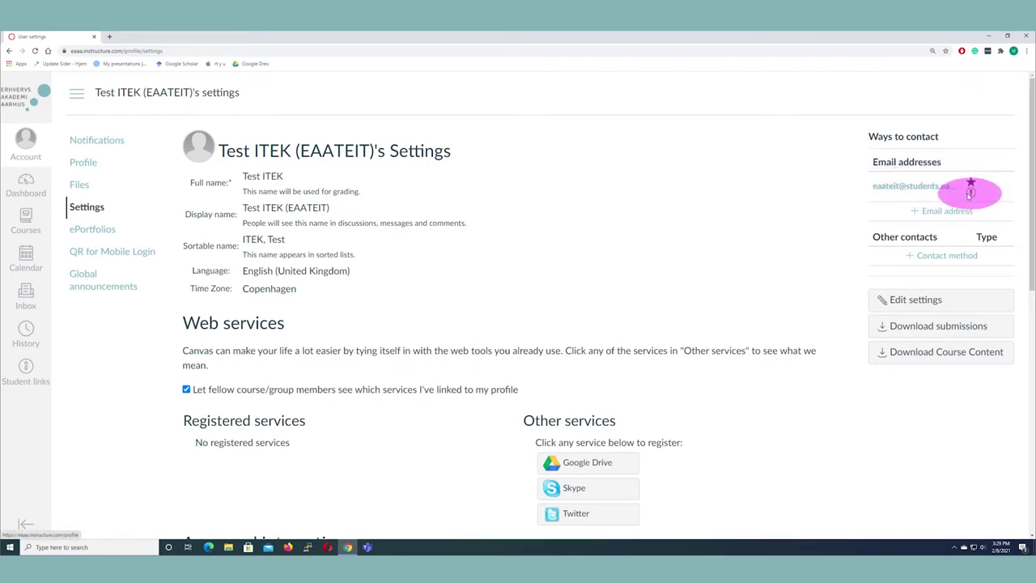
Check the confirmation notice of the account's default e-mail address and dismiss it.
left_click(930, 187)
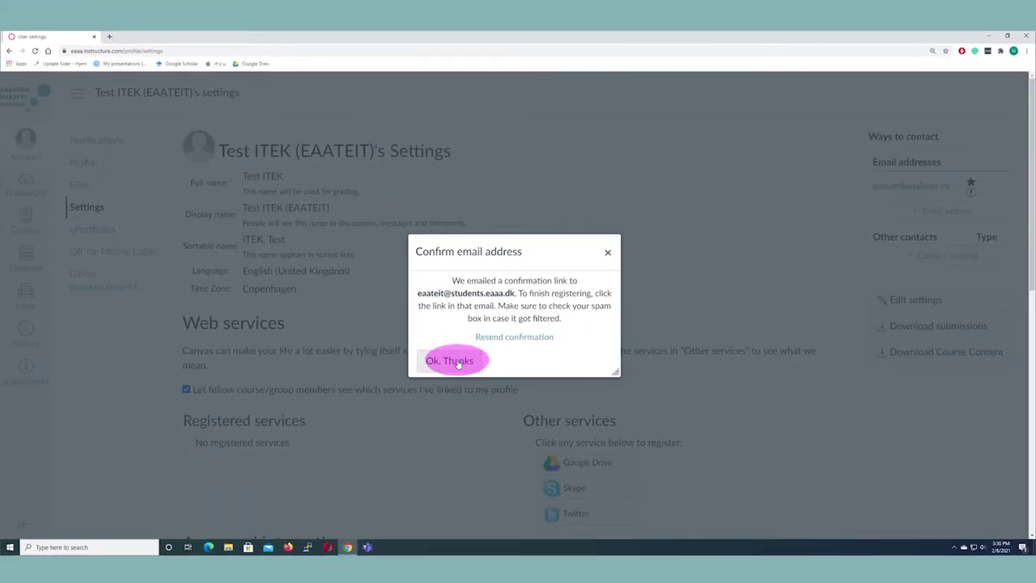
left_click(453, 361)
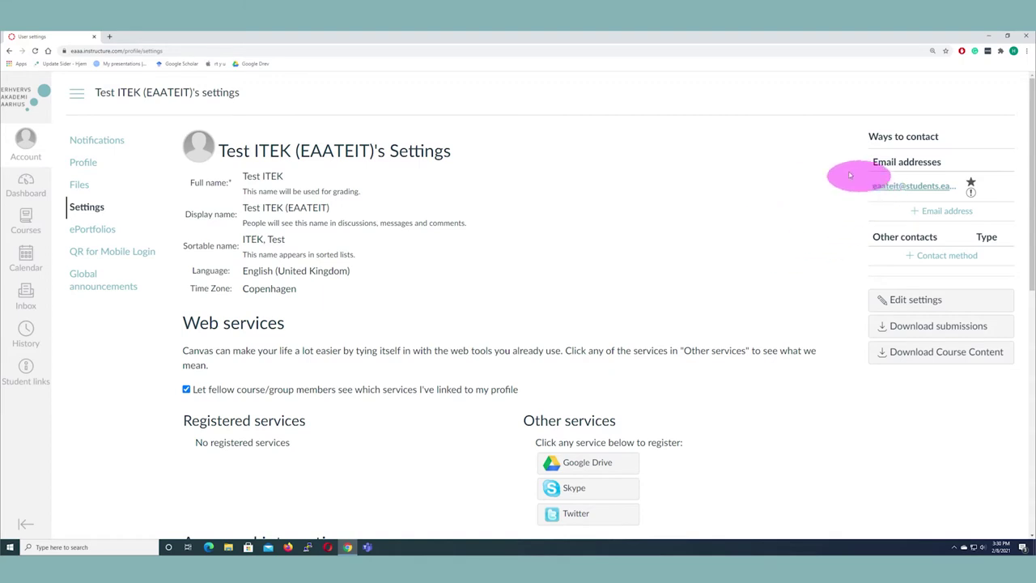
Register a Denmark (+45) mobile number as an SMS contact method and confirm it with the received confirmation code.
left_click(937, 258)
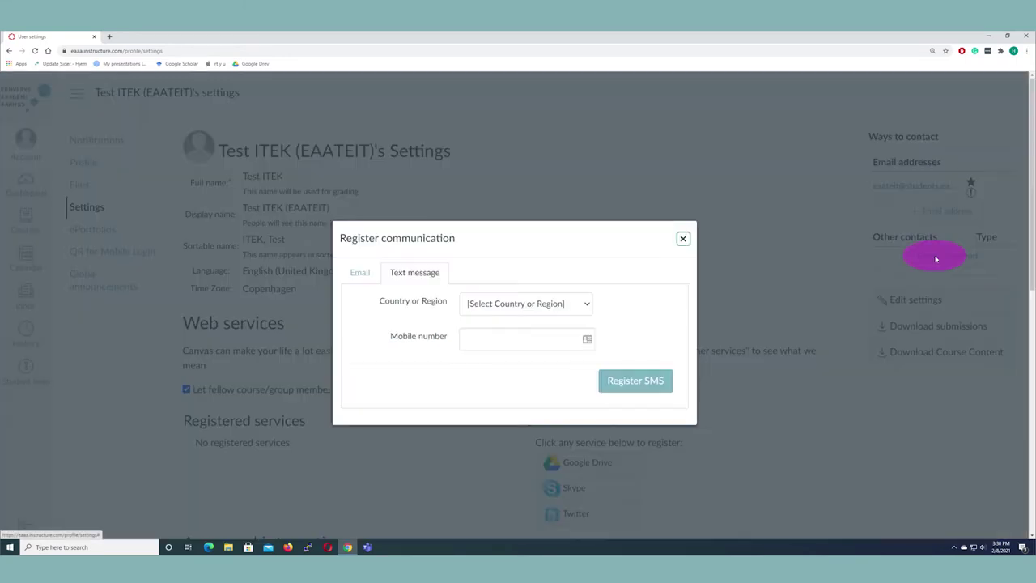
left_click(550, 311)
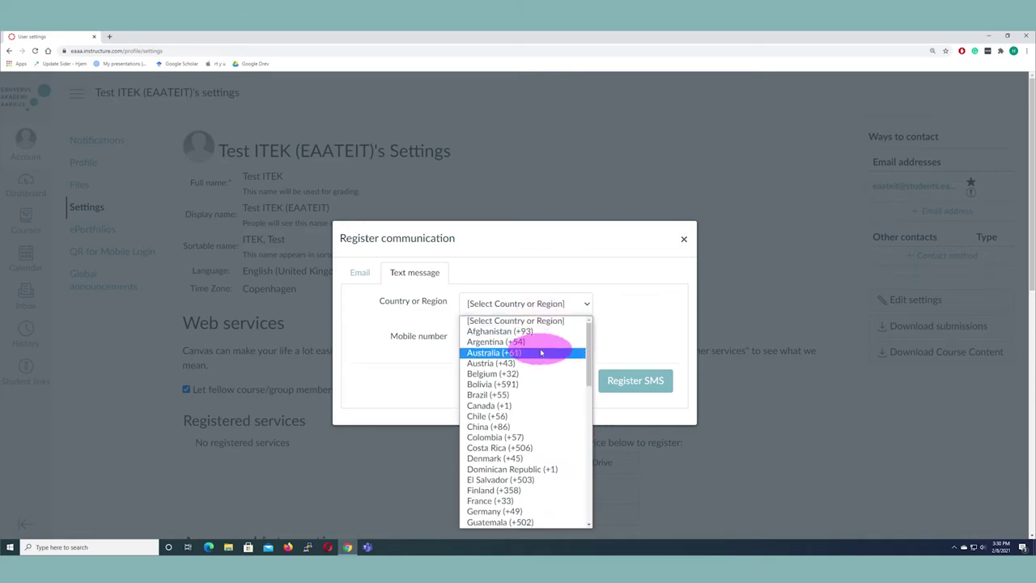
left_click(501, 458)
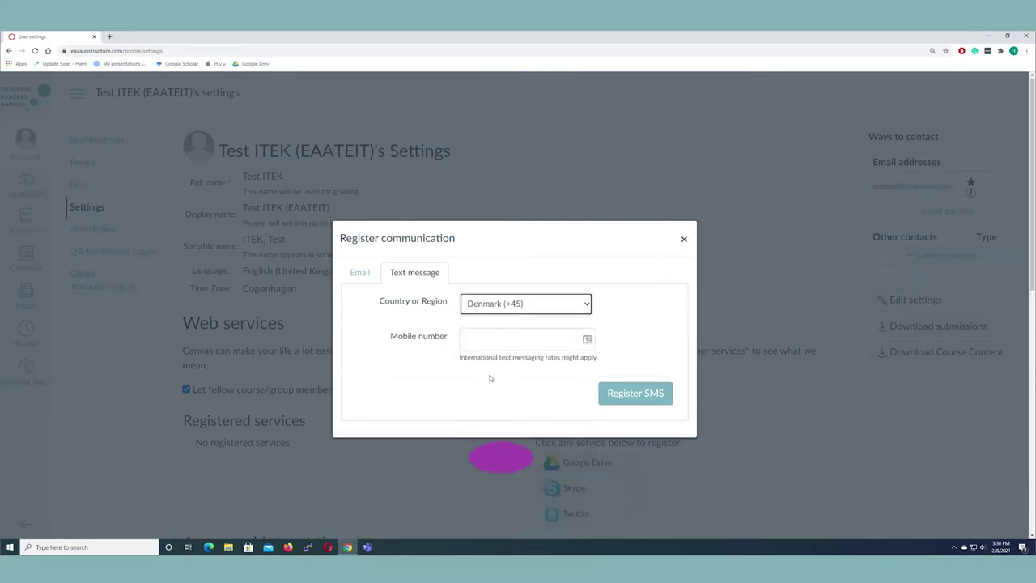
left_click(495, 340)
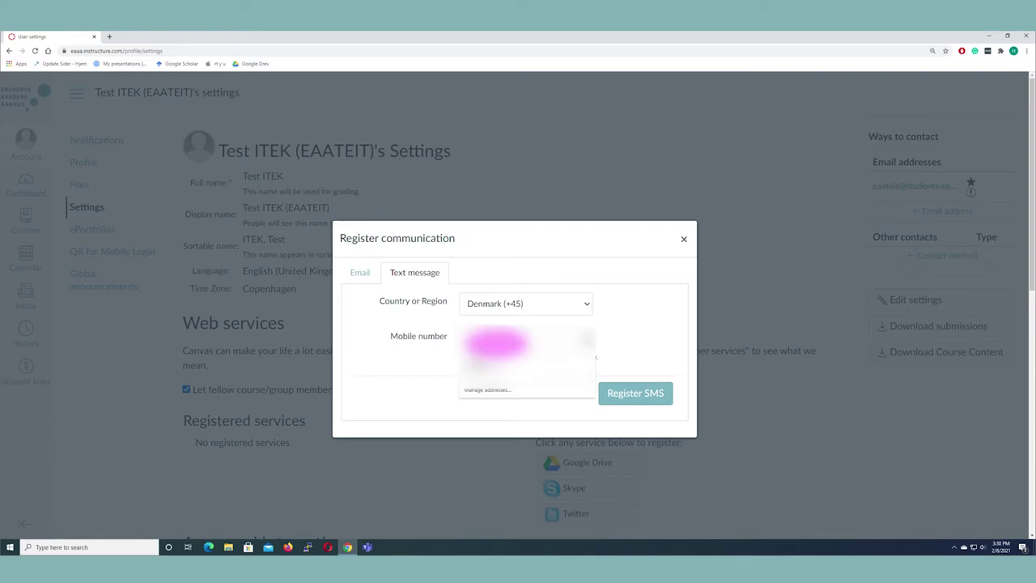
left_click(495, 356)
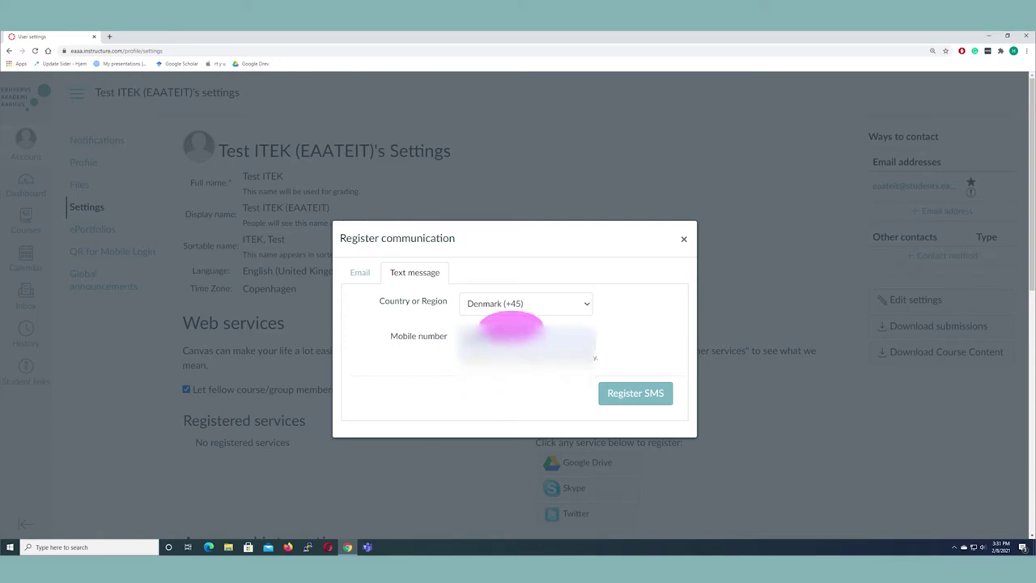
left_click(629, 397)
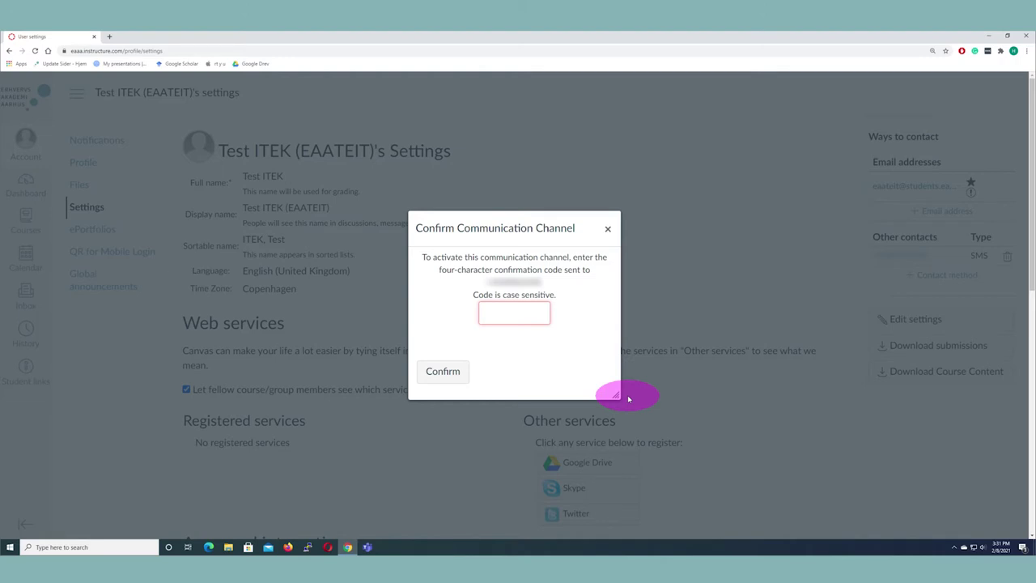
left_click(447, 370)
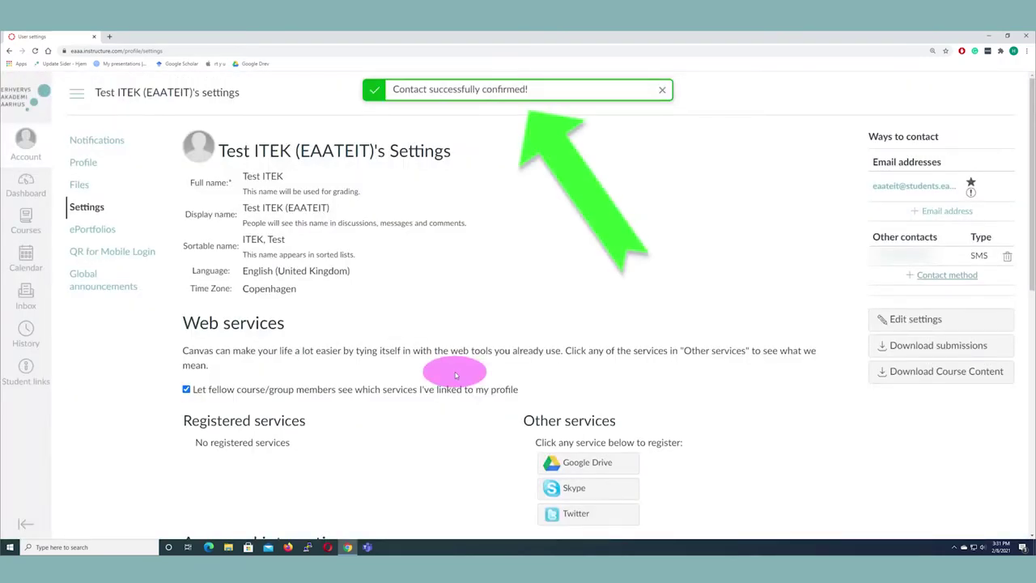
In the account notification settings, turn the SMS notification for Announcement off and set it back to Notify immediately.
left_click(412, 83)
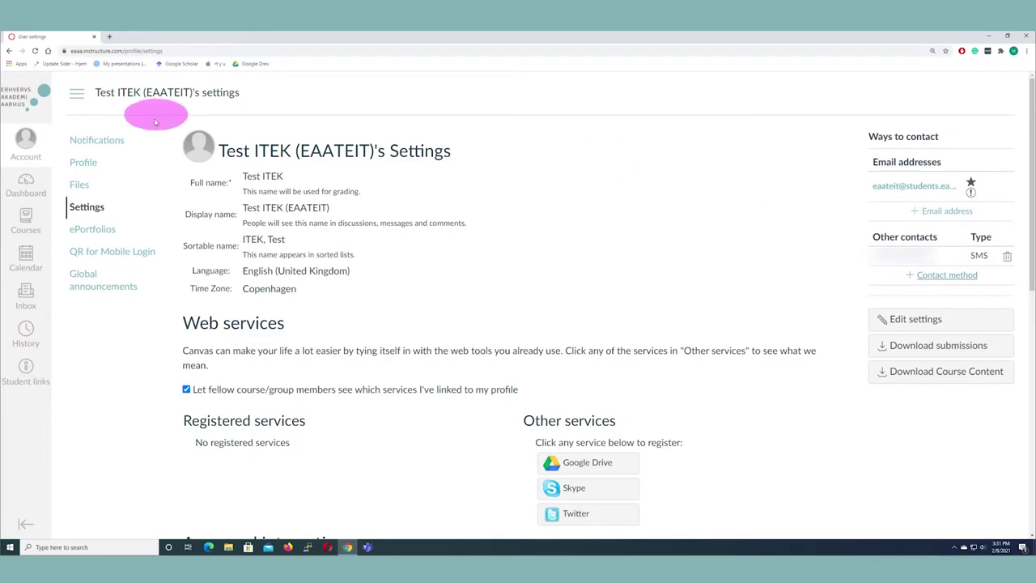
left_click(98, 145)
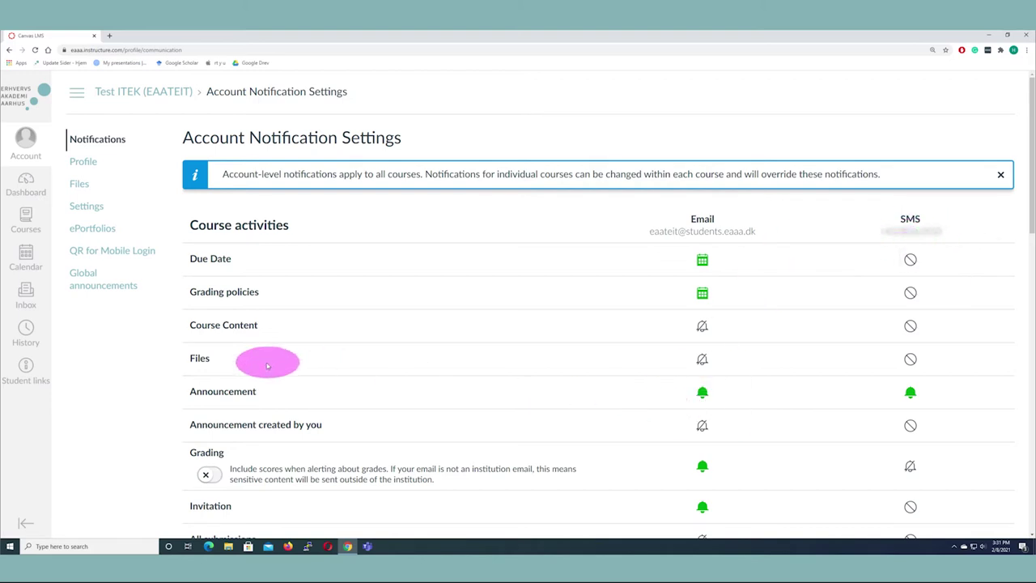
left_click(909, 393)
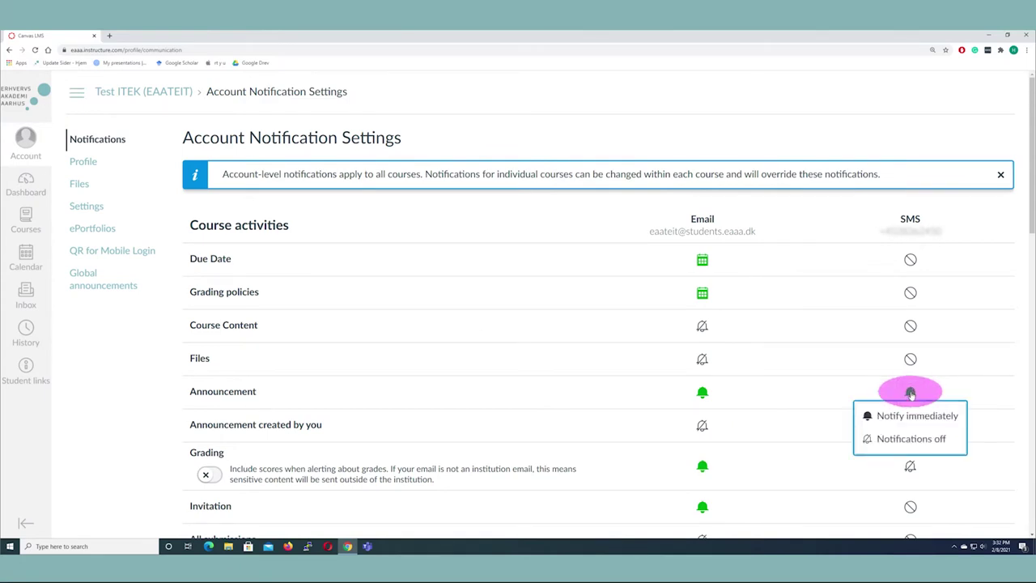
left_click(905, 440)
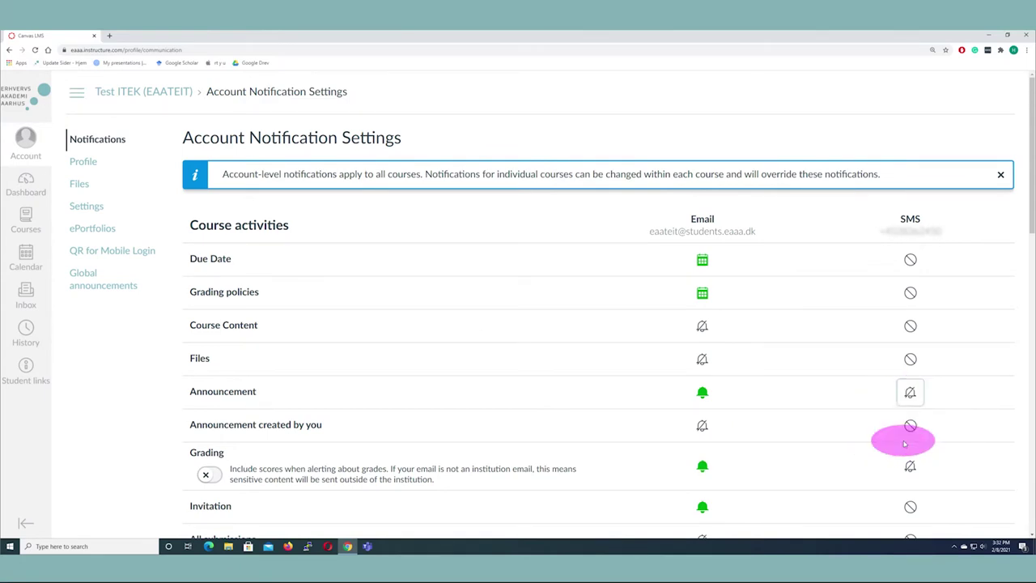
left_click(909, 393)
left_click(920, 412)
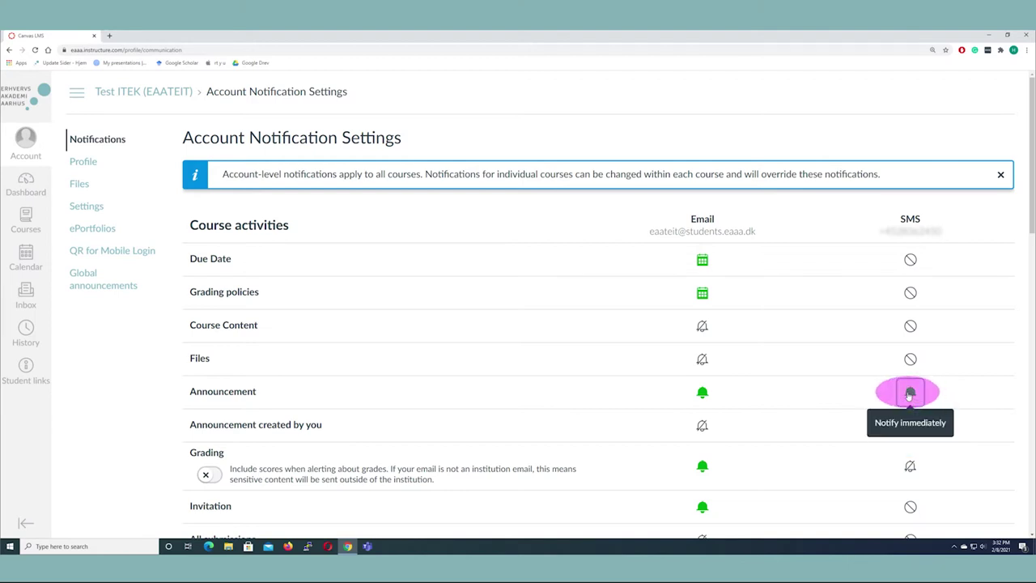
Review the remaining account notification preferences, from course activities through scheduling, groups and conferences.
mouse_move(209, 392)
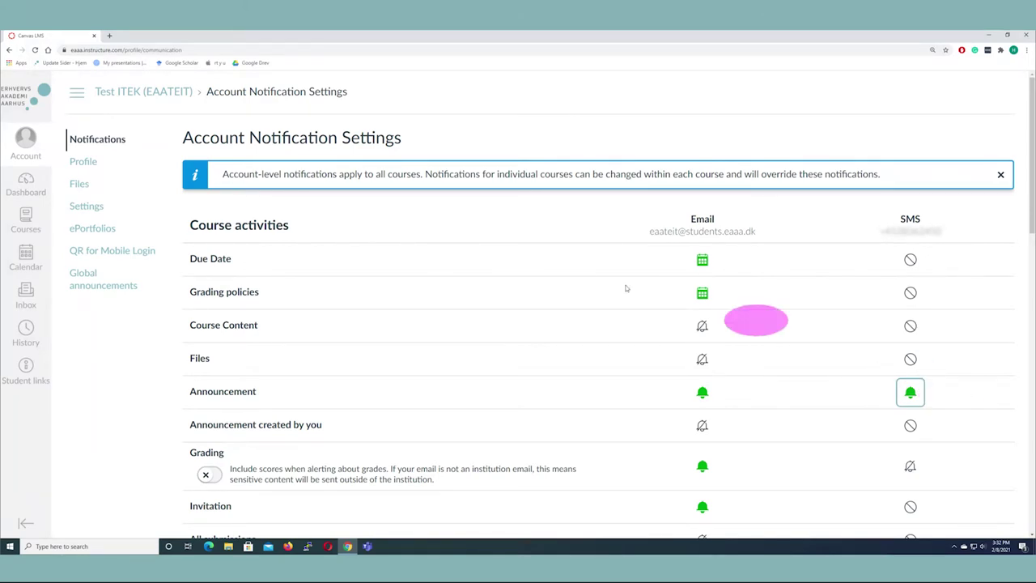
scroll(504, 324, "down", 3)
scroll(504, 324, "down", 5)
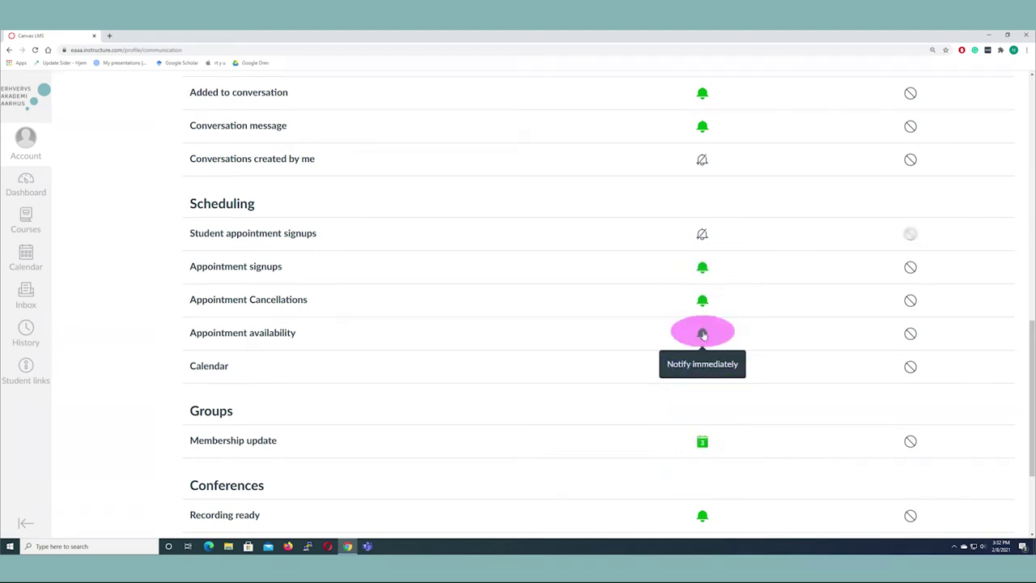
scroll(701, 331, "up", 10)
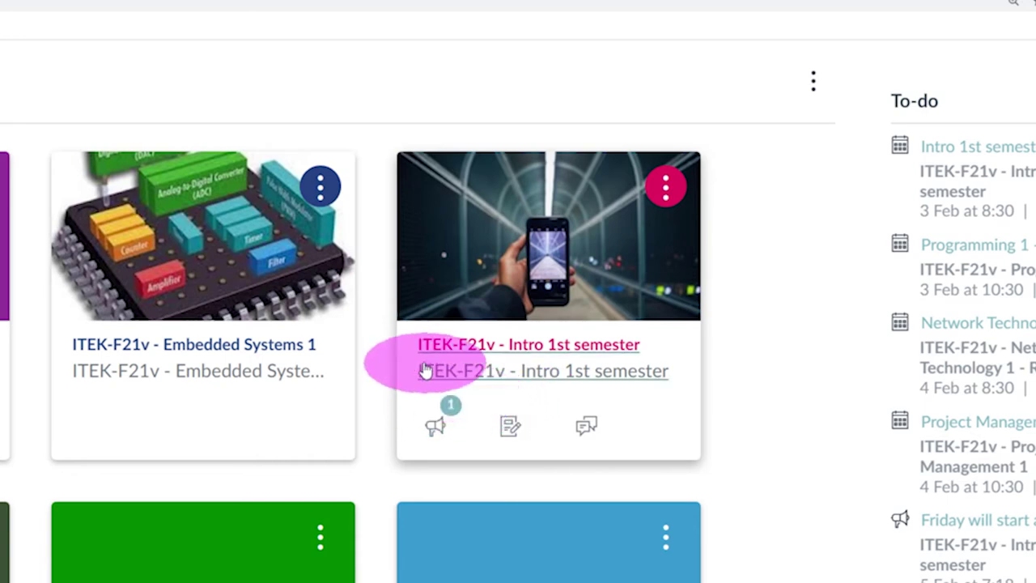
From the Intro 1st semester dashboard card, open the announcement "Friday will start at 09:00", read it and return to the dashboard.
left_click(437, 429)
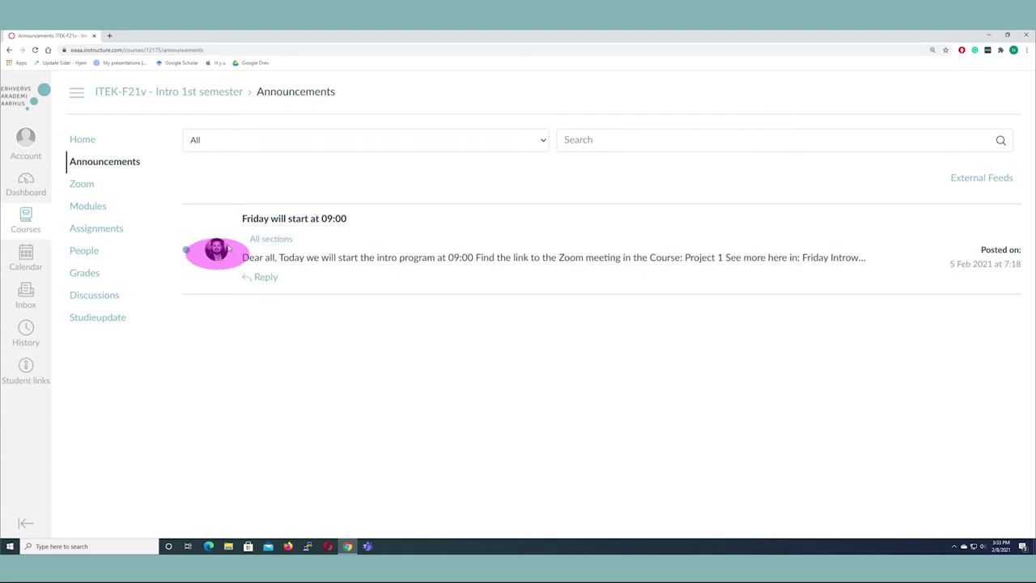
left_click(263, 220)
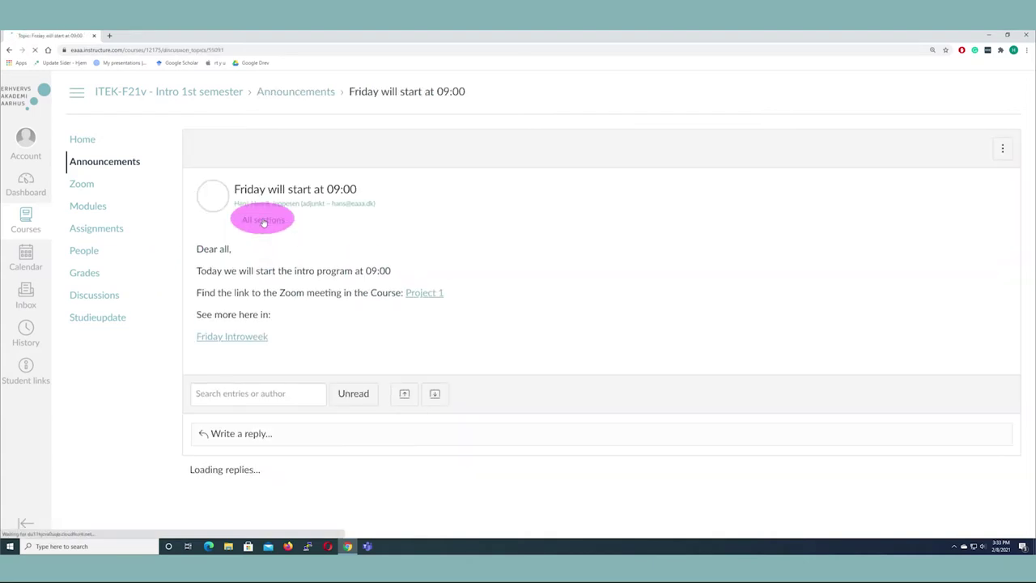
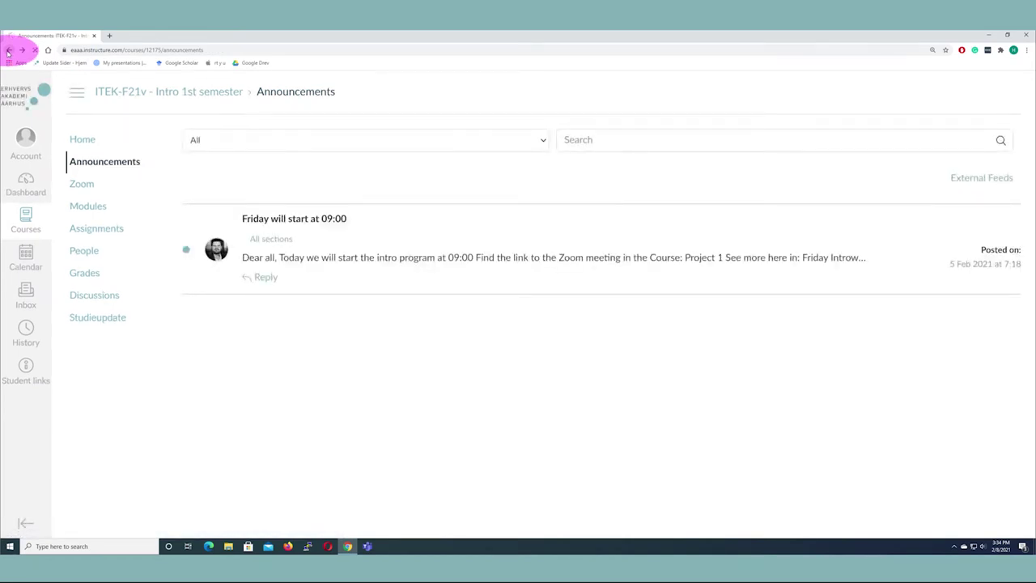
left_click(8, 51)
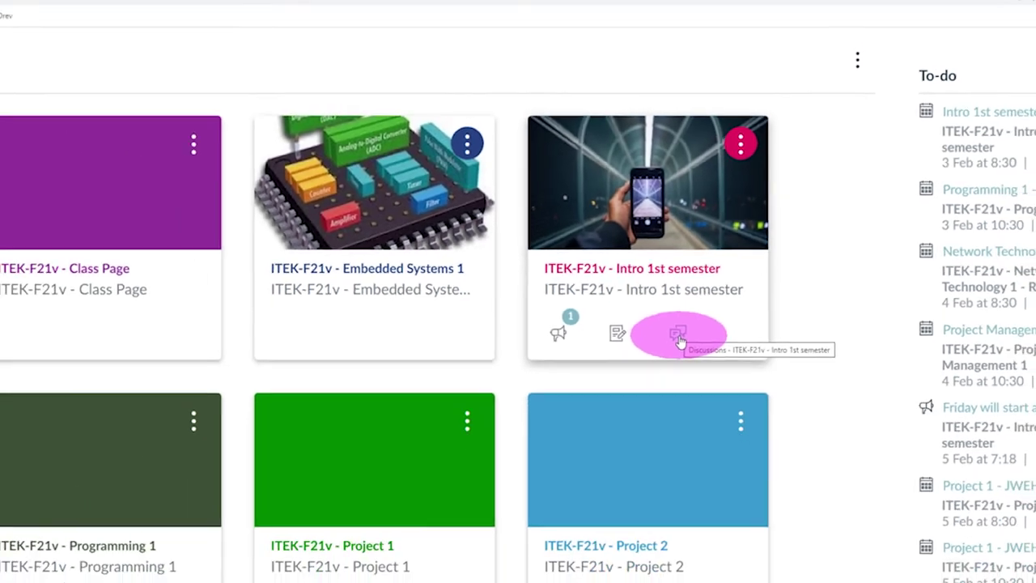
Look over the dashboard's course cards, open ITEK-F21v - Intro 1st semester and review its module links, teacher list and course summary.
scroll(680, 342, "down", 3)
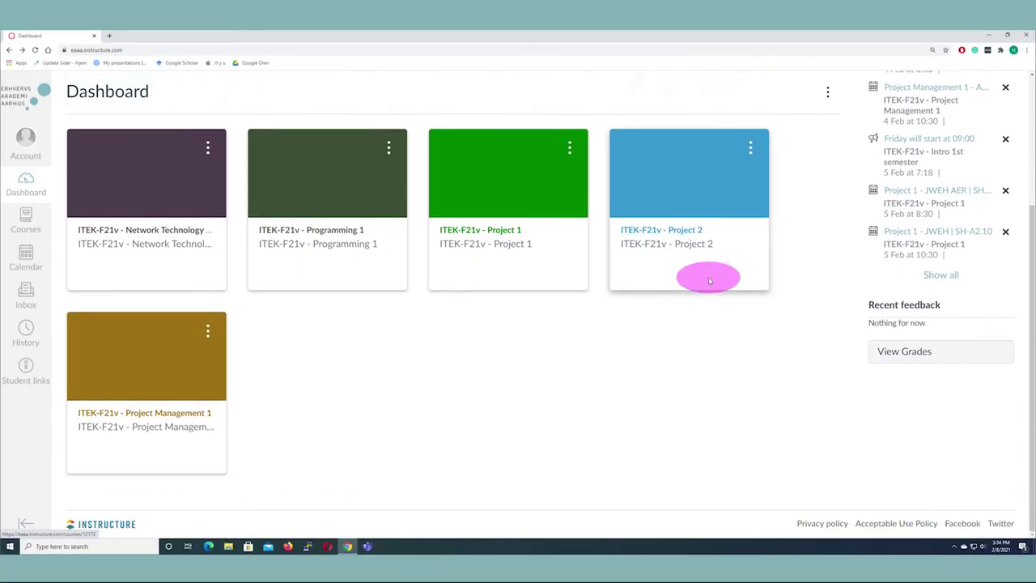
scroll(709, 280, "up", 3)
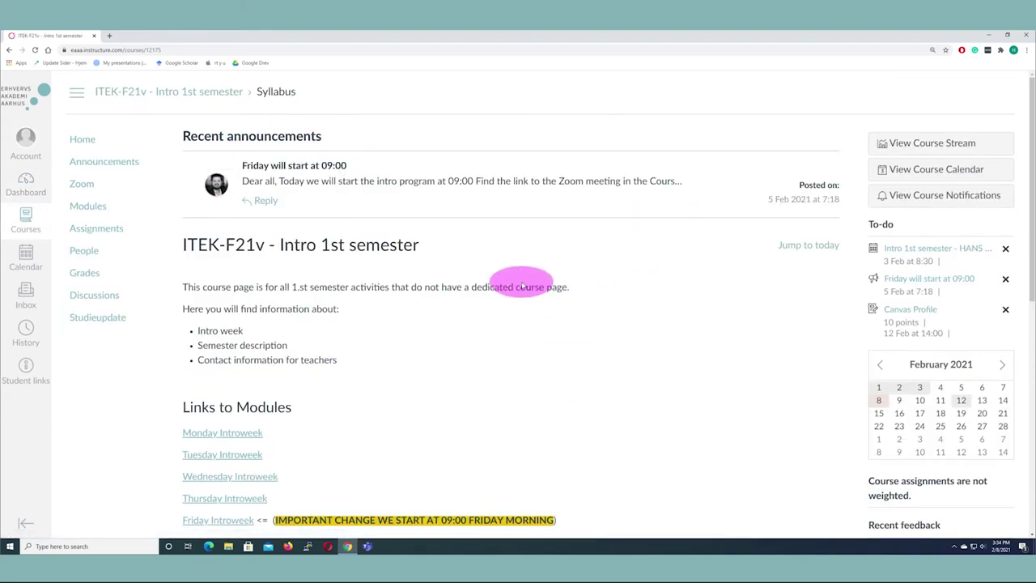
scroll(508, 289, "down", 1)
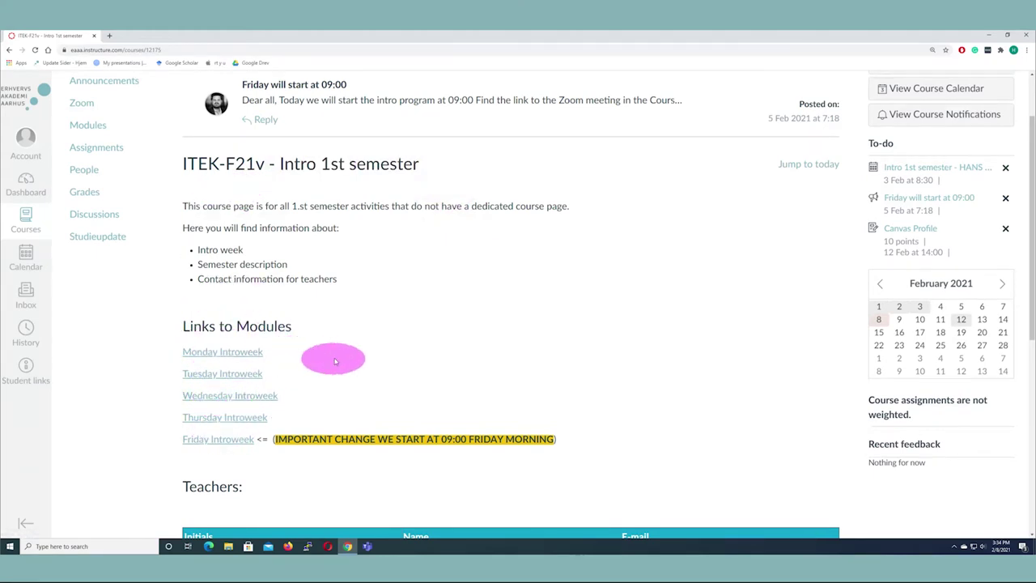
scroll(331, 344, "down", 3)
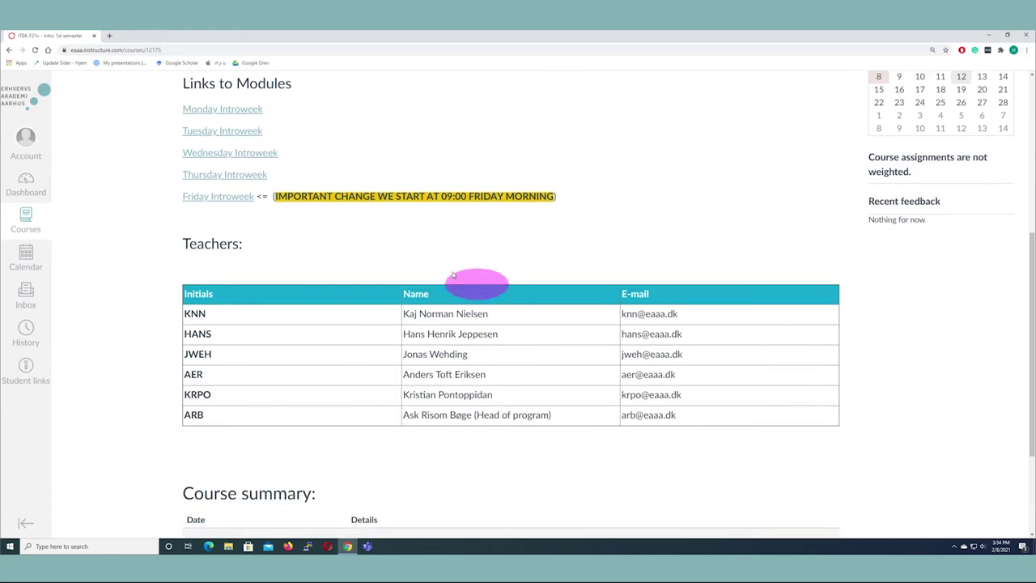
scroll(453, 370, "down", 2)
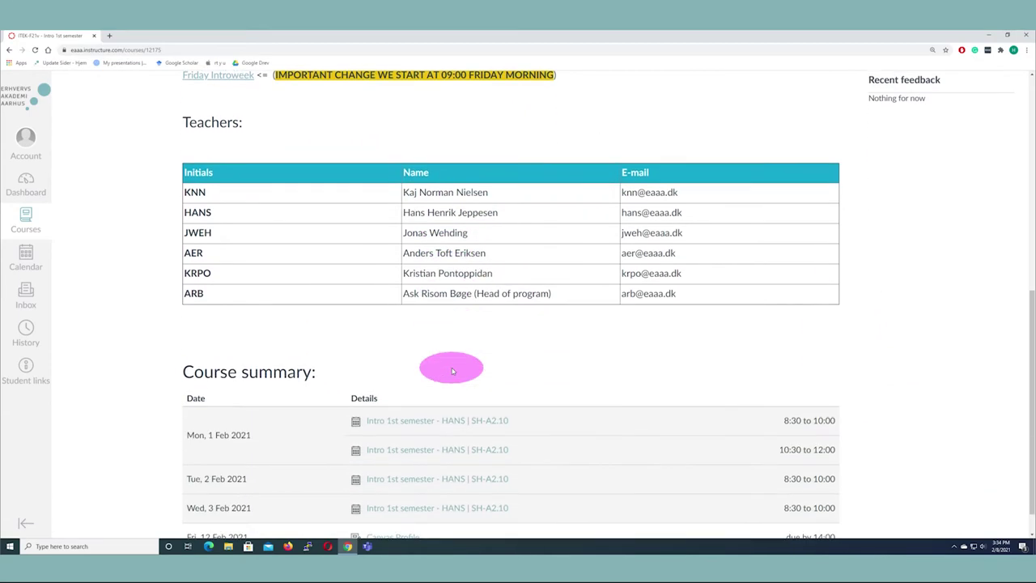
scroll(455, 364, "up", 4)
scroll(457, 368, "down", 4)
scroll(459, 371, "down", 1)
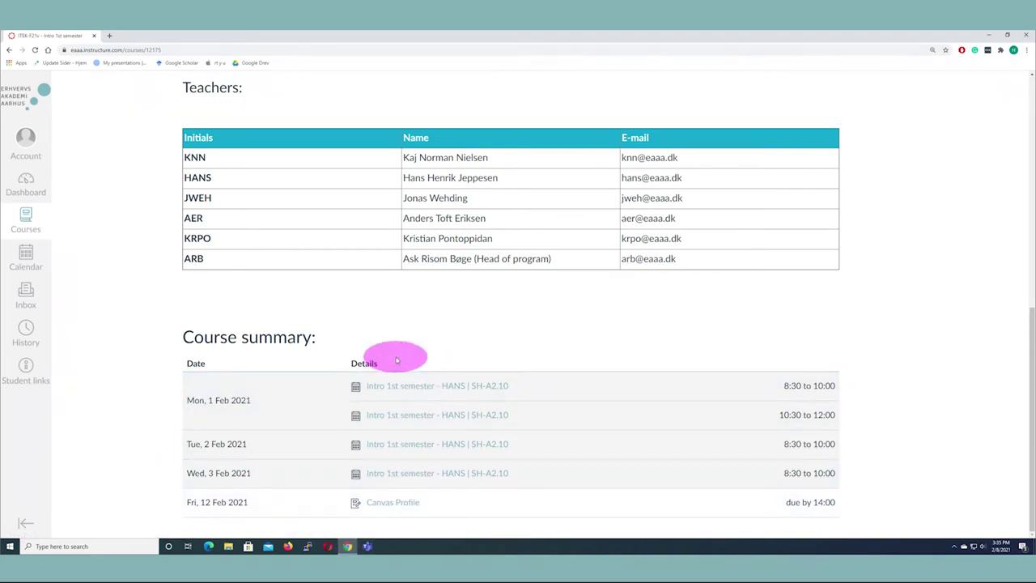
scroll(394, 356, "up", 7)
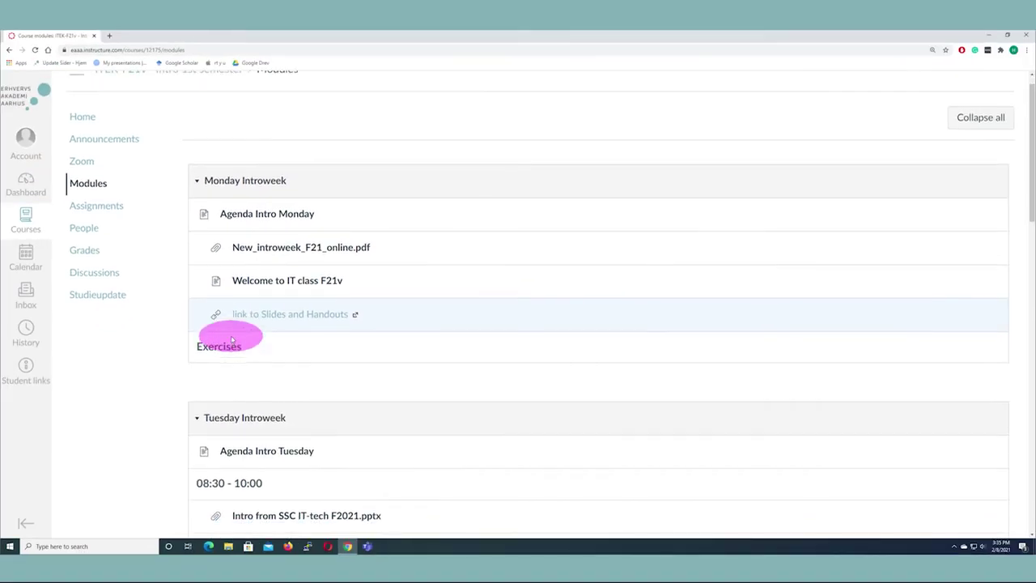
Look through the course's Monday and Tuesday Introweek modules, including the agenda, links, homework and assignments.
scroll(232, 338, "down", 1)
scroll(231, 338, "down", 2)
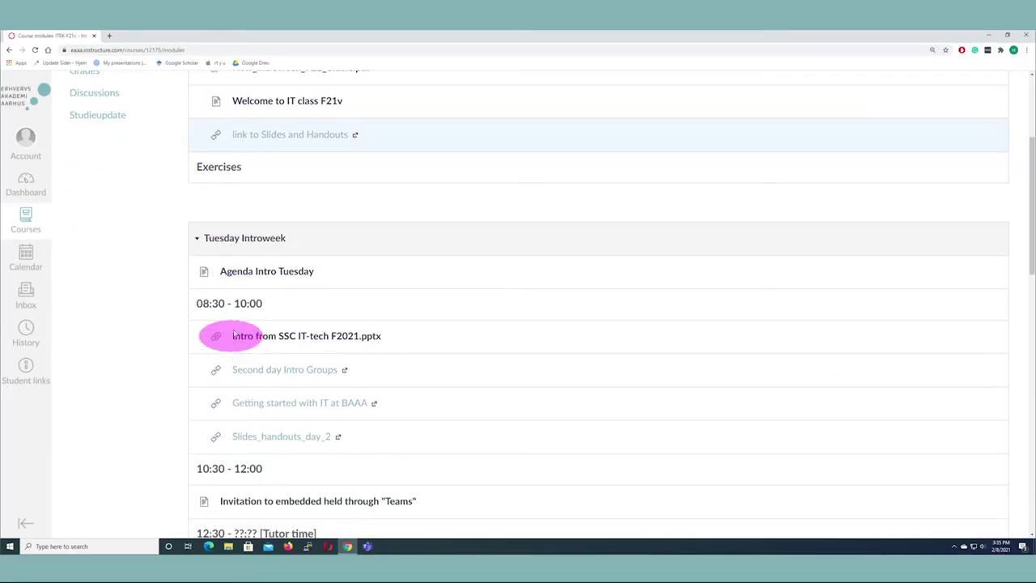
scroll(219, 224, "down", 2)
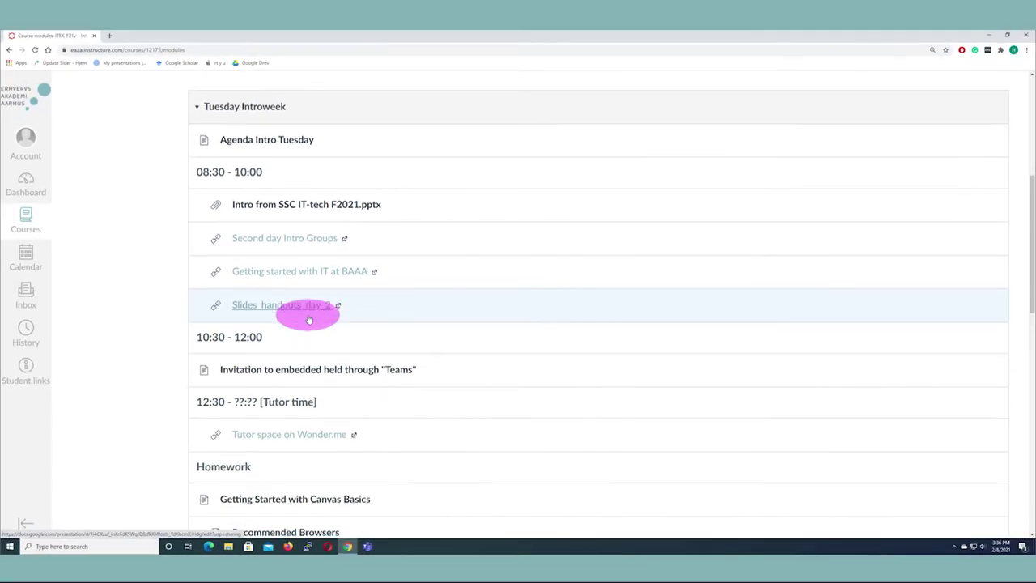
scroll(309, 415, "down", 1)
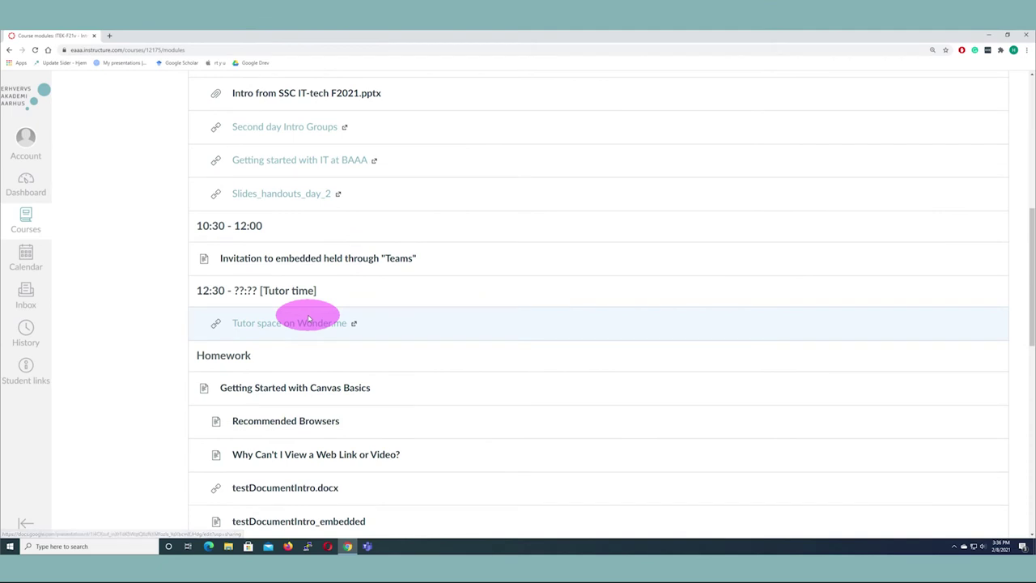
scroll(308, 320, "down", 1)
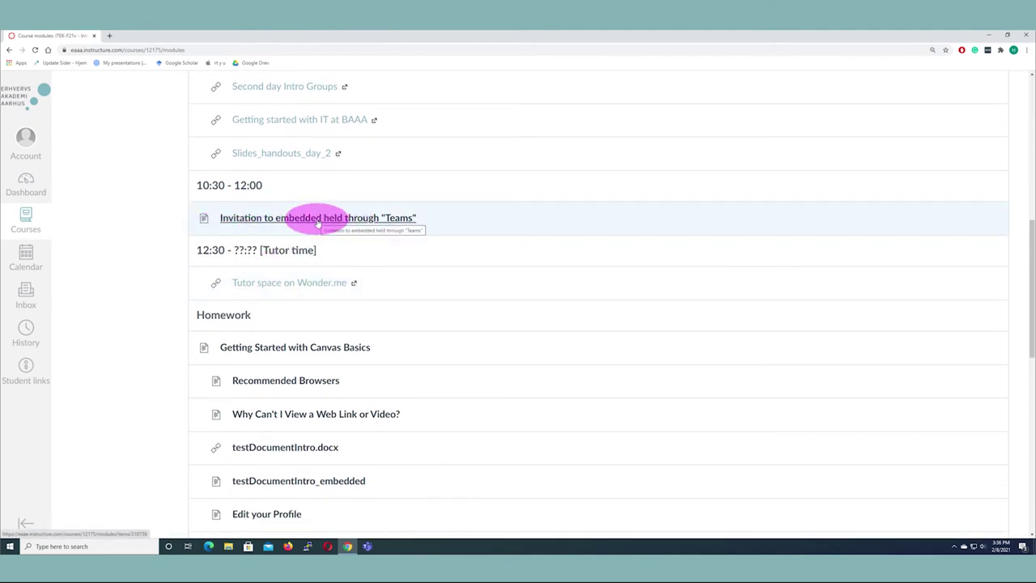
scroll(283, 302, "down", 1)
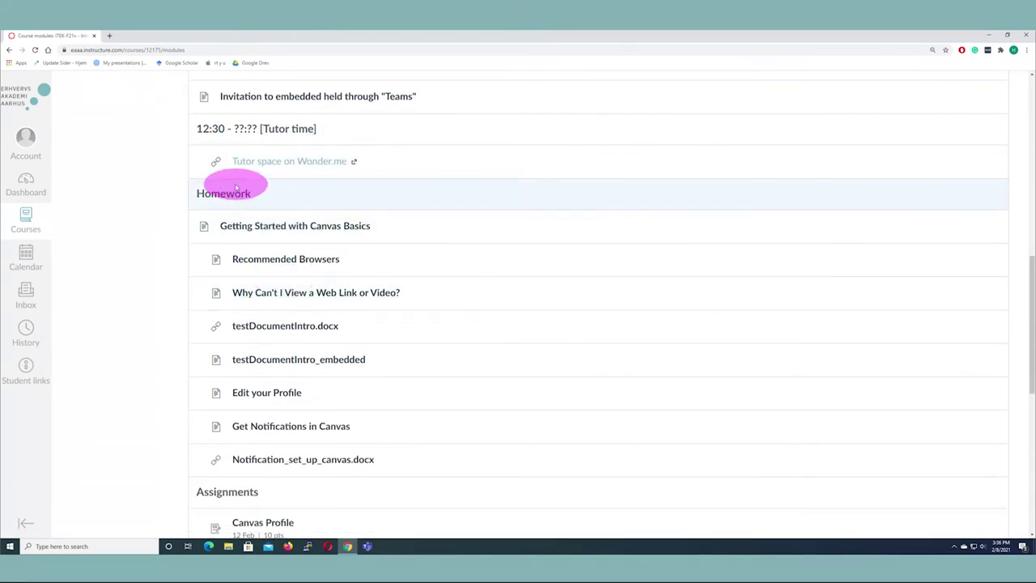
scroll(233, 220, "down", 1)
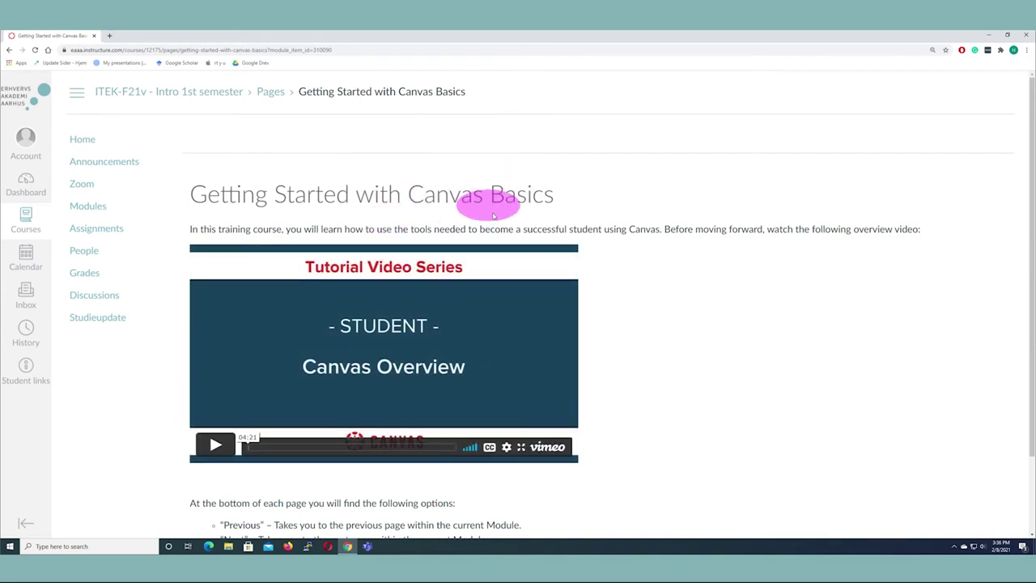
Read the Getting Started with Canvas Basics and Recommended Browsers pages, and advance to the following module page.
scroll(393, 253, "down", 2)
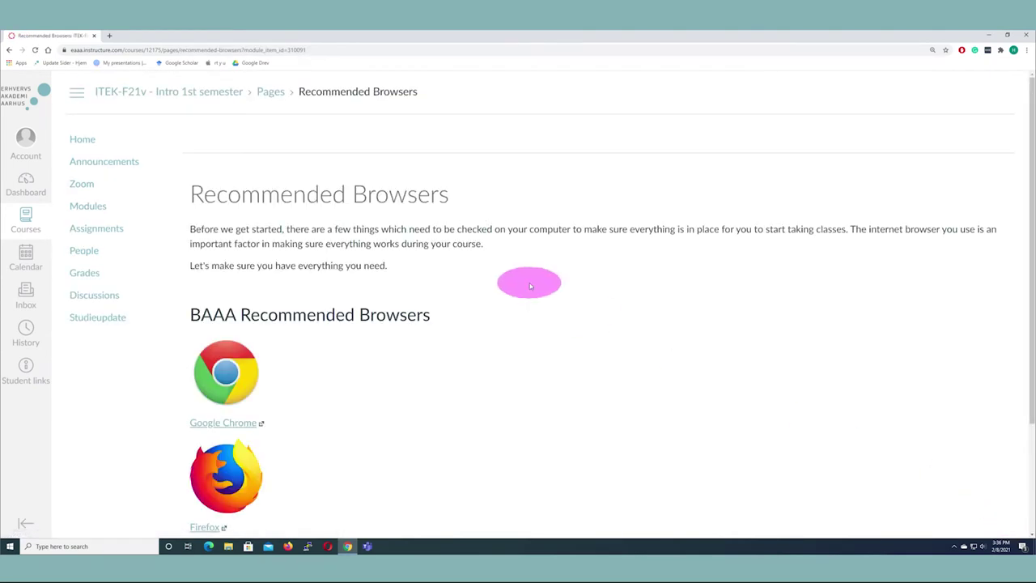
scroll(533, 287, "down", 3)
left_click(986, 503)
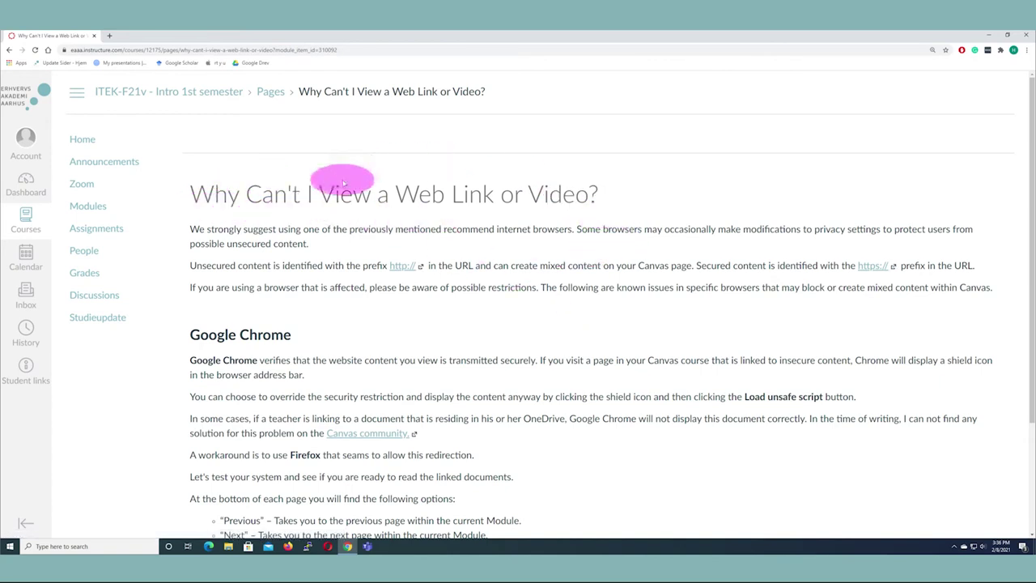
Read the page on why a web link or video can't be viewed, and advance past testDocumentIntro.docx to the testDocumentIntro_embedded page.
scroll(420, 251, "down", 3)
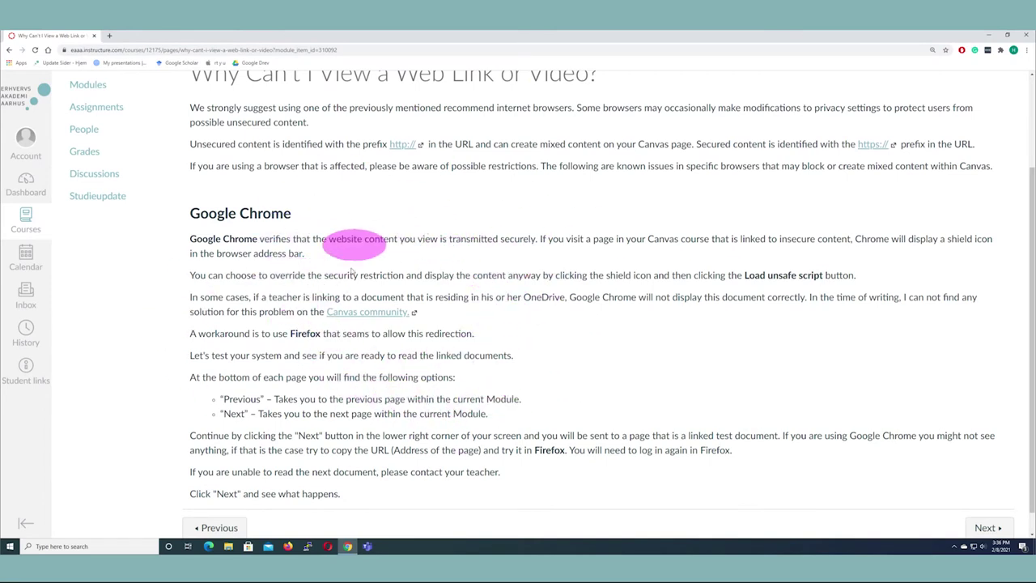
scroll(752, 460, "down", 1)
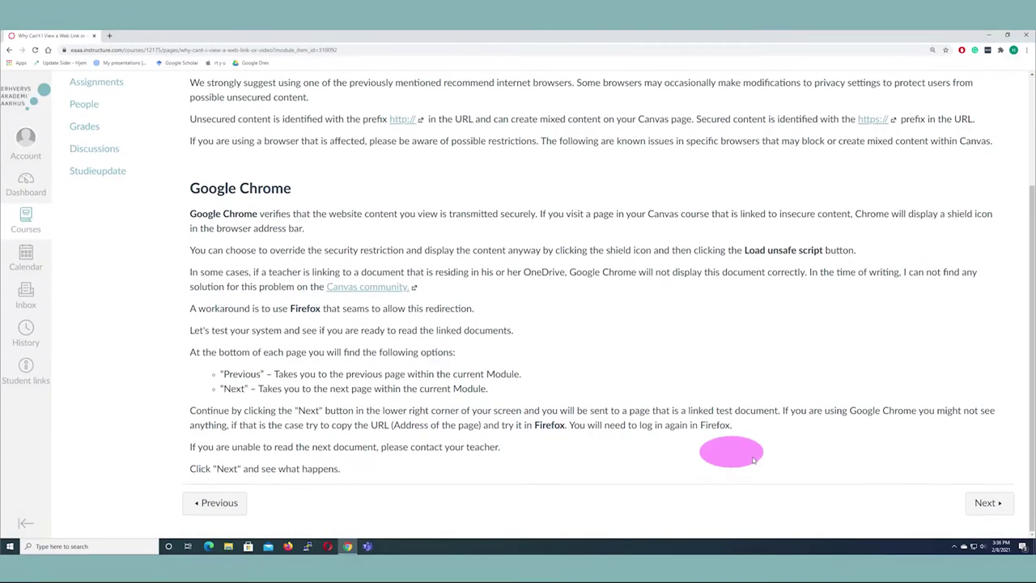
left_click(997, 507)
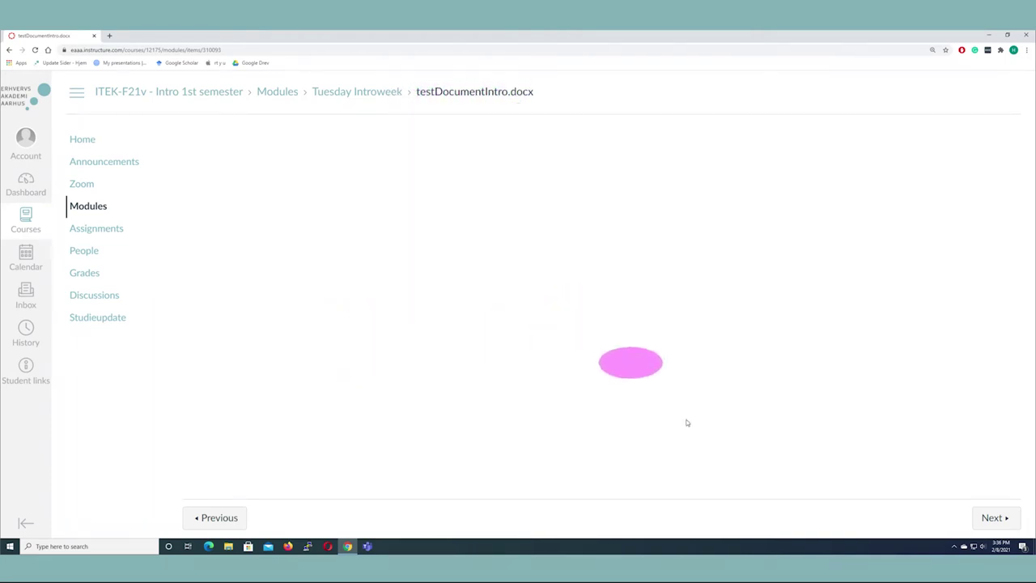
left_click(993, 520)
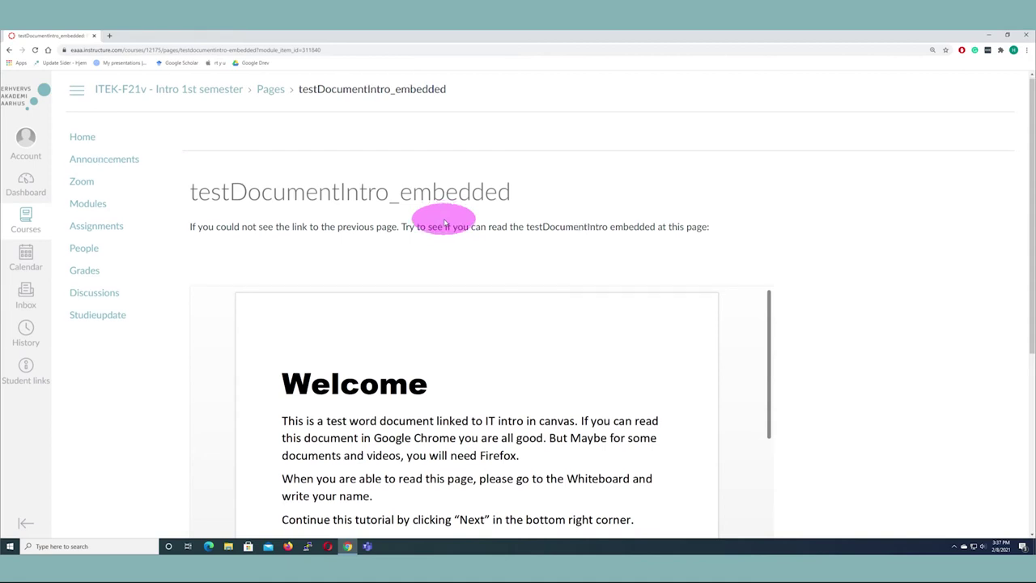
Read through the Word document embedded in the testDocumentIntro_embedded page.
scroll(442, 220, "down", 1)
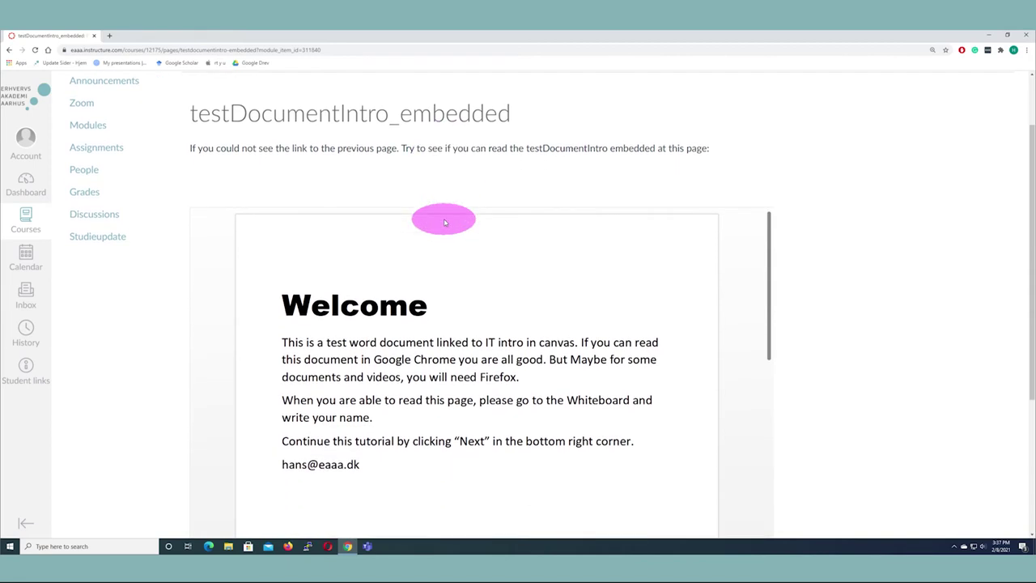
scroll(345, 143, "up", 1)
scroll(479, 280, "down", 1)
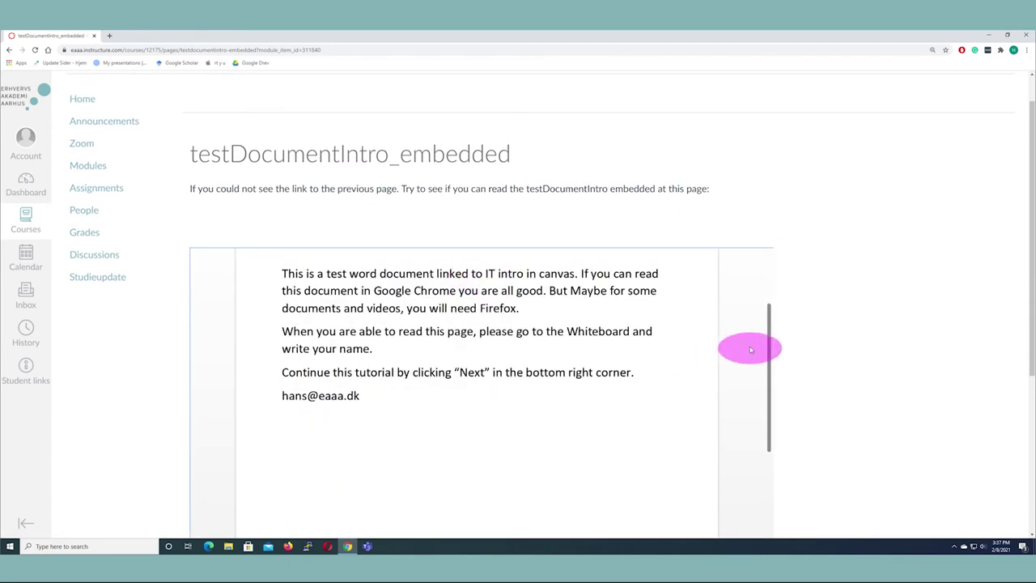
scroll(826, 327, "down", 2)
scroll(363, 203, "down", 3)
scroll(365, 218, "up", 5)
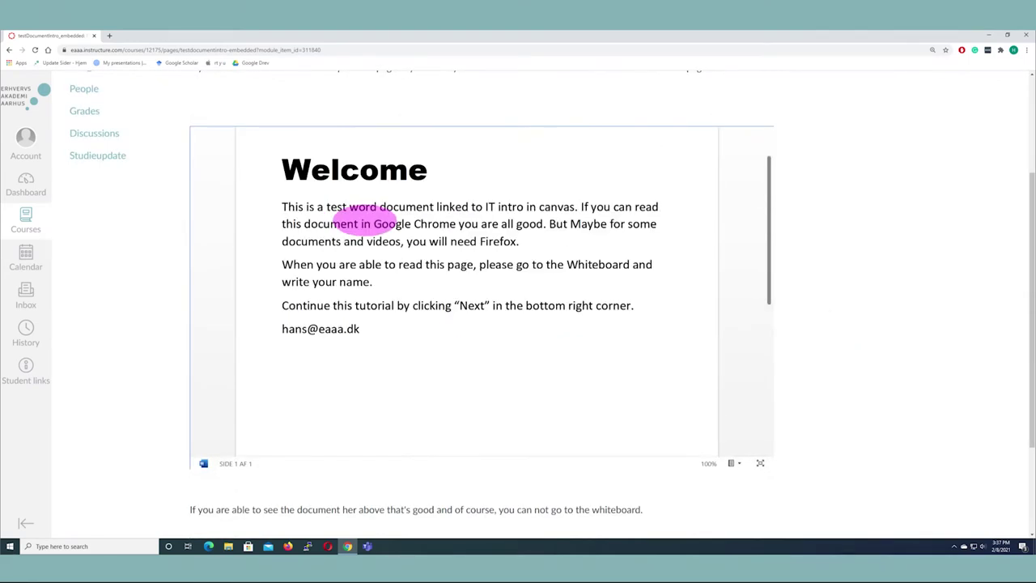
scroll(371, 240, "down", 5)
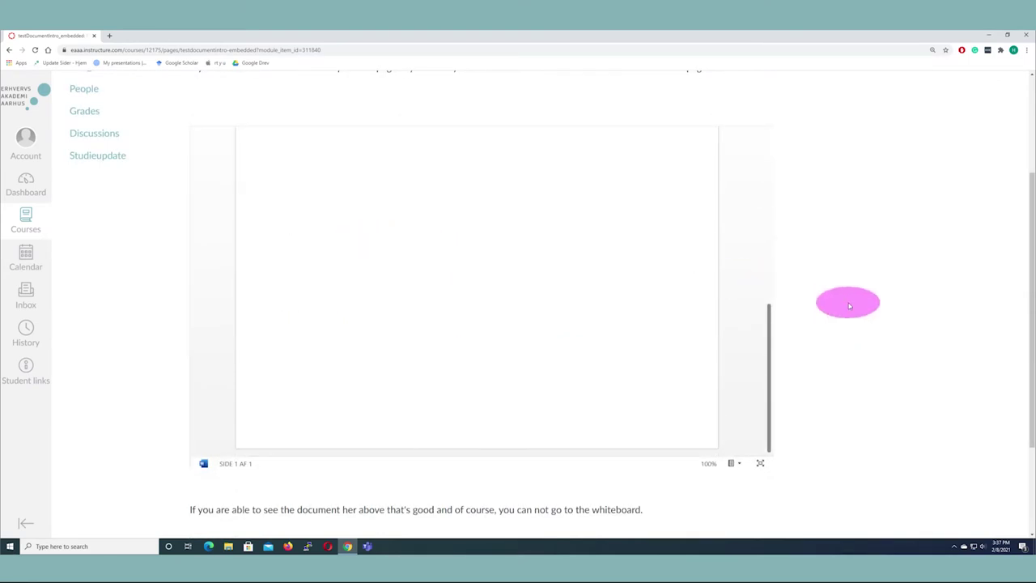
Advance to the Edit your Profile page, read it through, and continue to the Get Notifications in Canvas page.
scroll(898, 396, "down", 2)
left_click(986, 524)
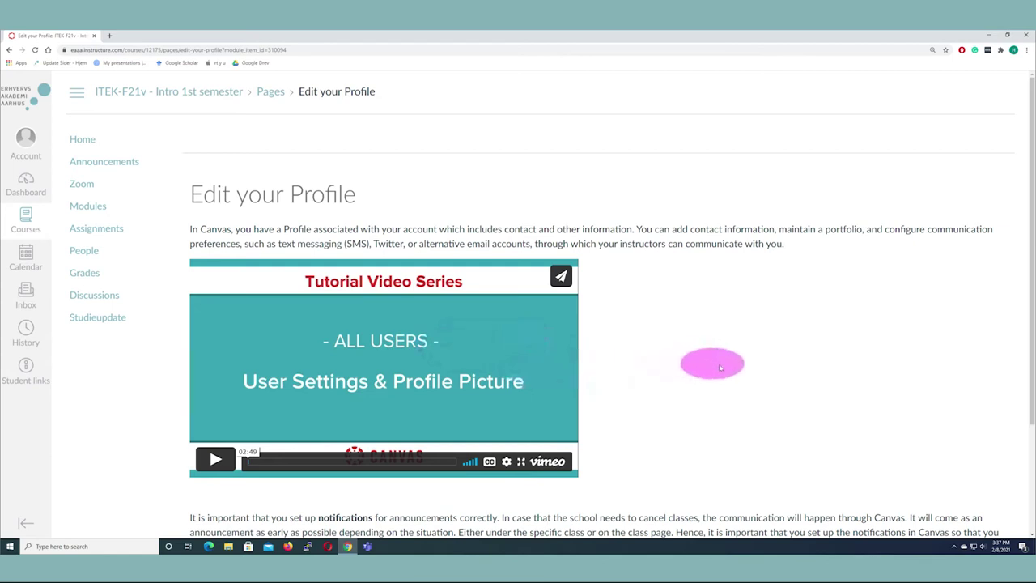
scroll(793, 336, "down", 3)
scroll(793, 337, "down", 1)
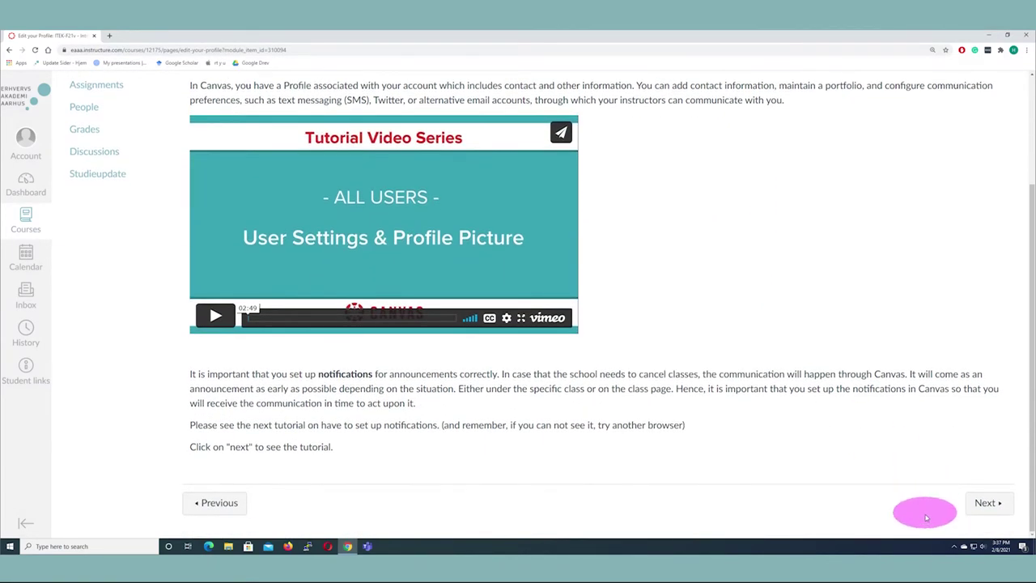
left_click(977, 507)
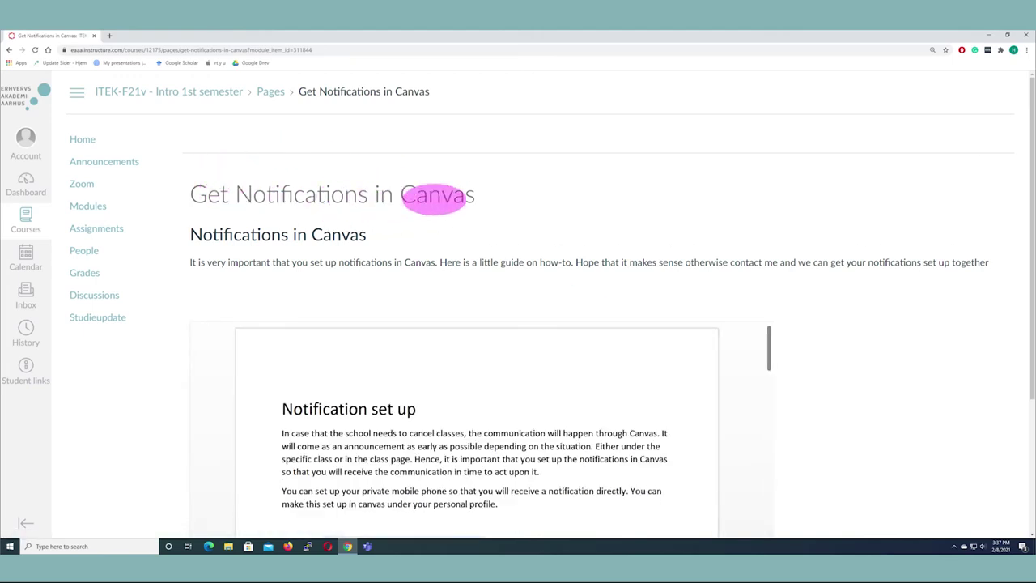
Read the embedded notification set-up guide, and advance past Notification_set_up_canvas.docx to the Canvas Profile assignment.
scroll(842, 348, "down", 2)
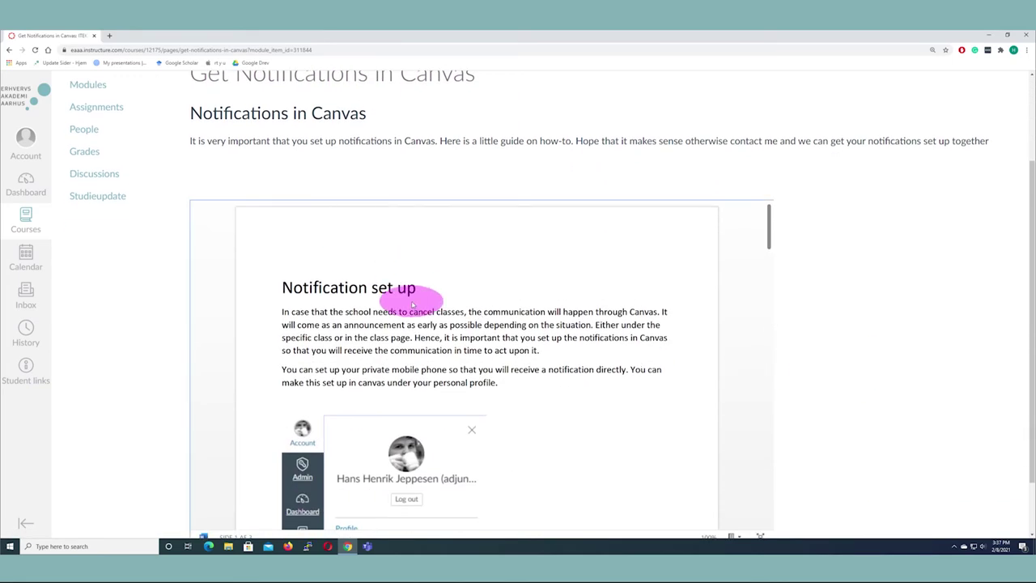
scroll(413, 304, "down", 5)
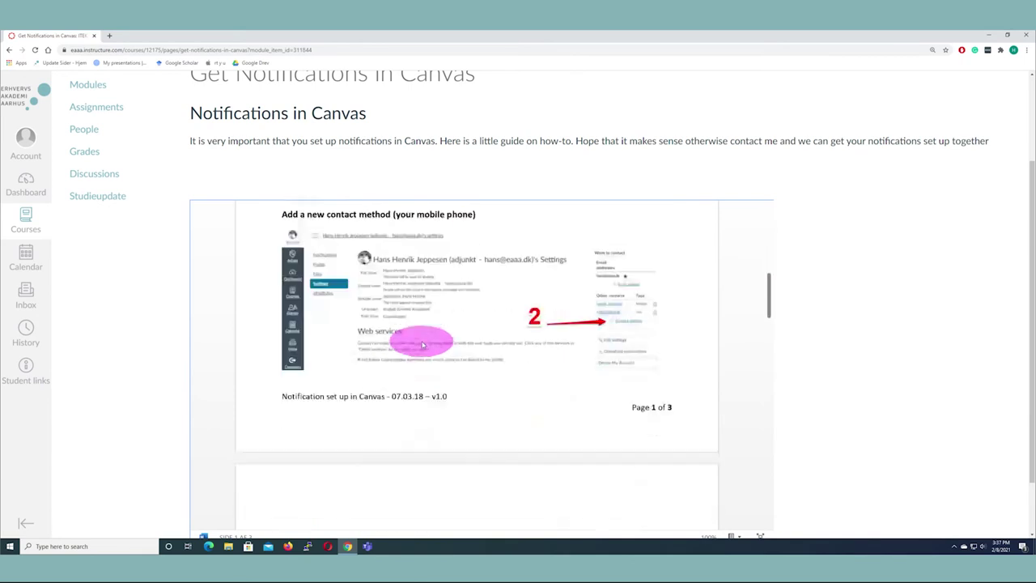
scroll(421, 344, "down", 1)
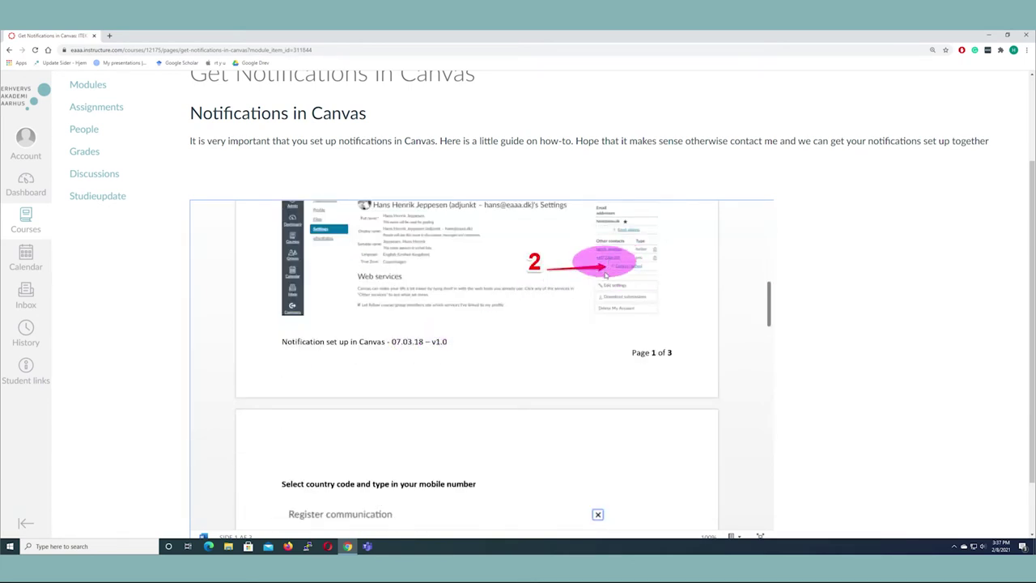
scroll(422, 301, "down", 5)
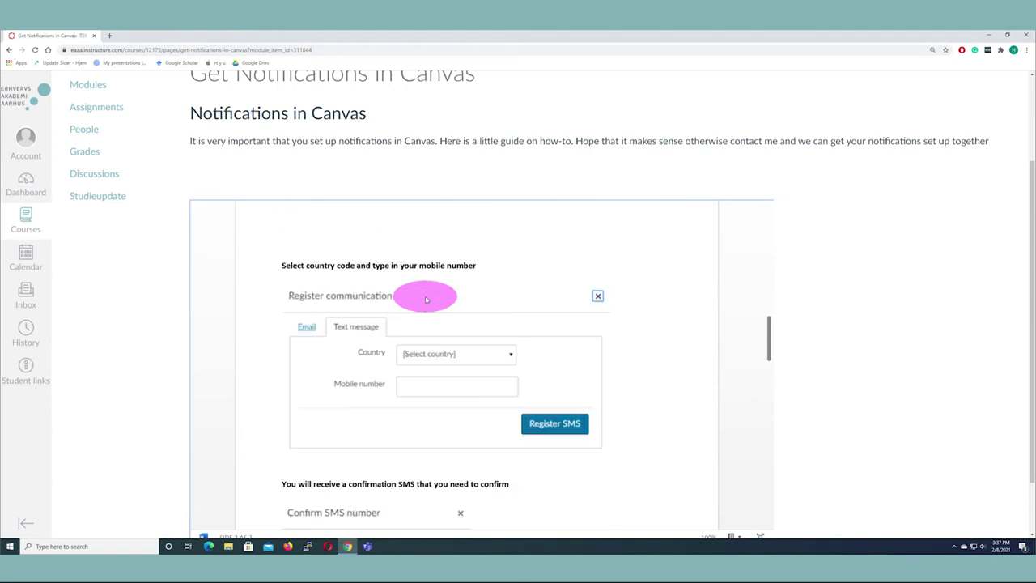
scroll(437, 332, "down", 8)
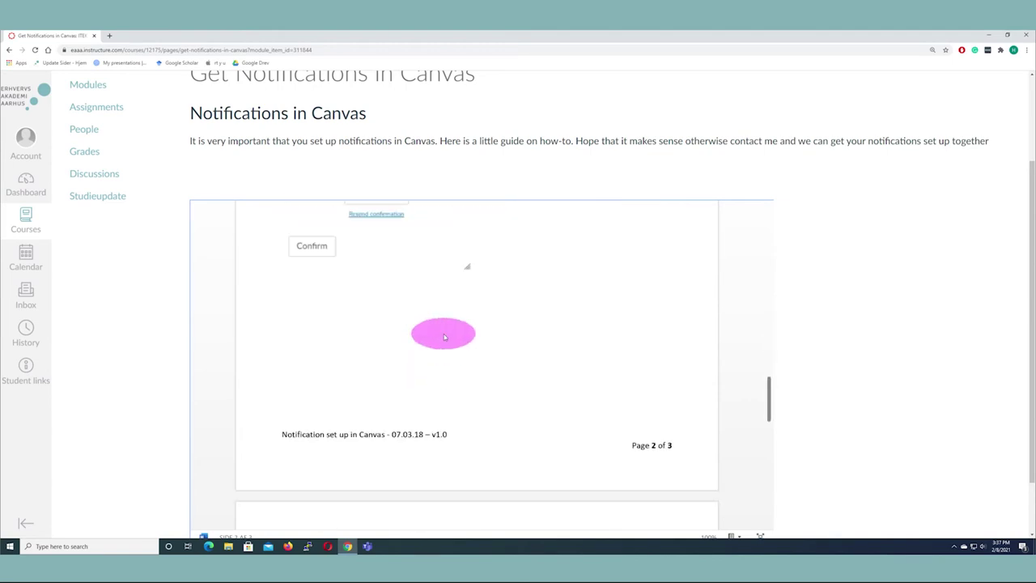
scroll(445, 333, "down", 2)
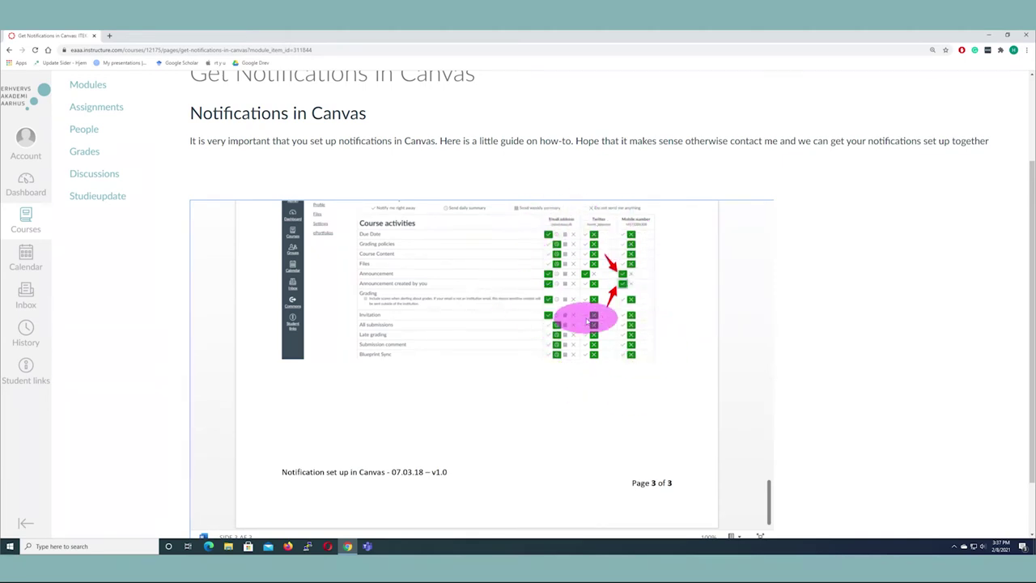
scroll(890, 370, "down", 1)
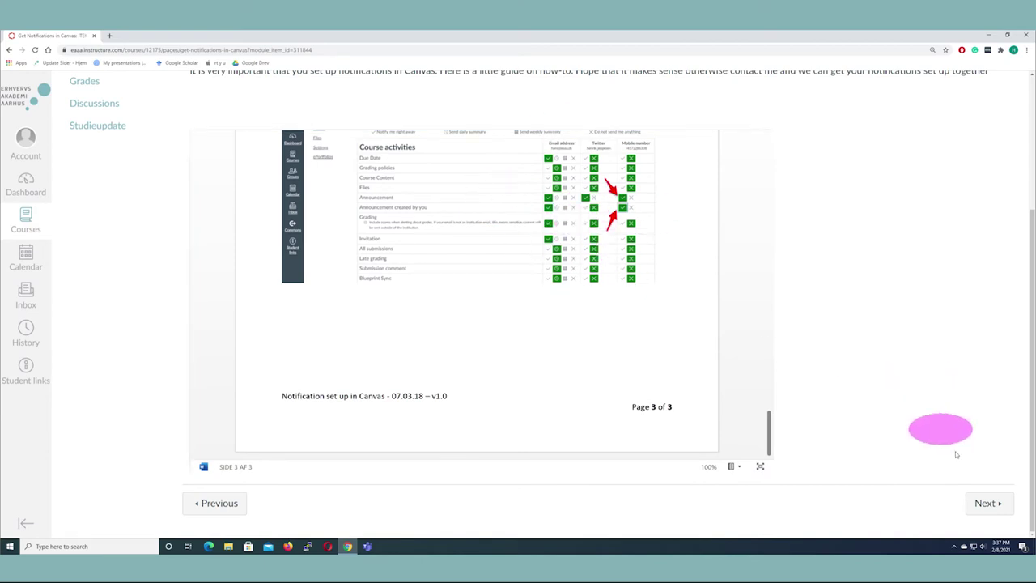
left_click(989, 502)
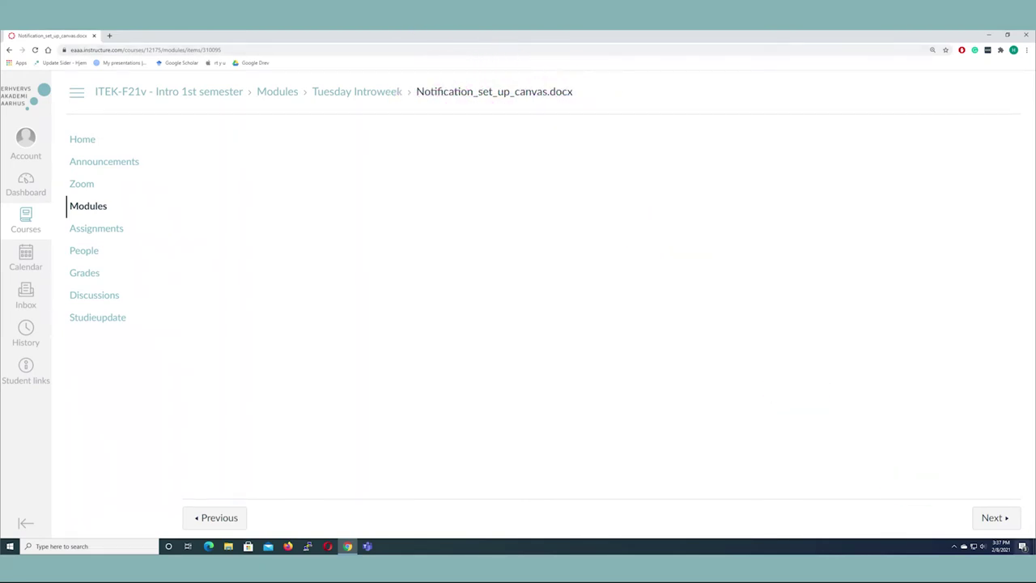
left_click(993, 518)
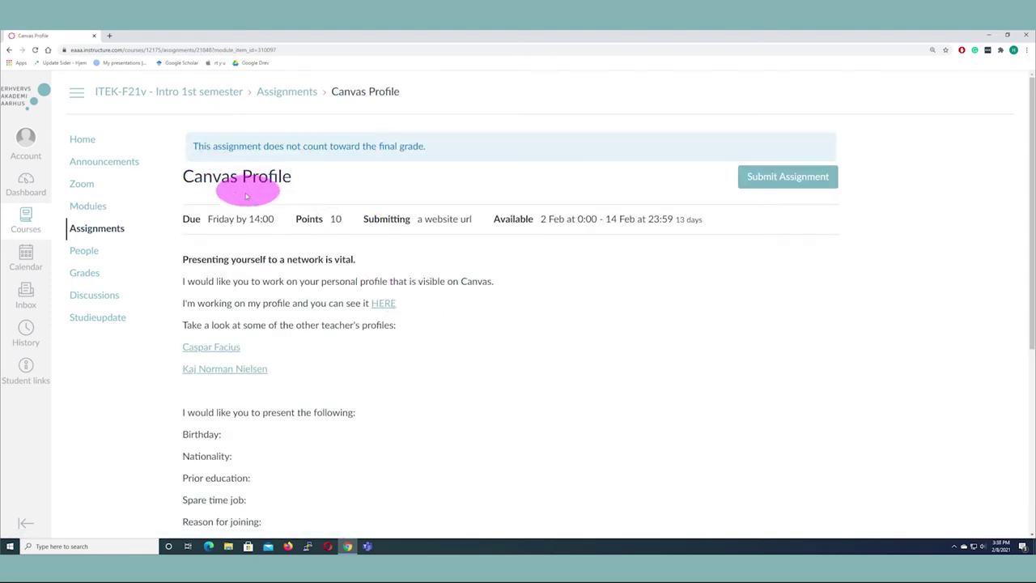
Read the Canvas Profile assignment's instructions and requested profile details, and open the teacher's own profile as an example.
scroll(259, 185, "down", 2)
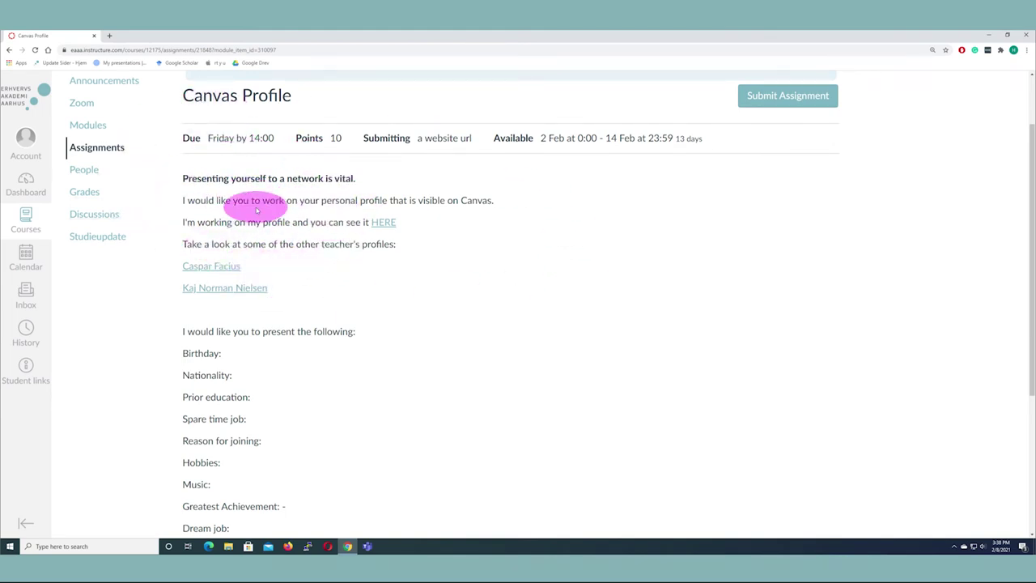
scroll(256, 209, "down", 1)
scroll(312, 271, "down", 1)
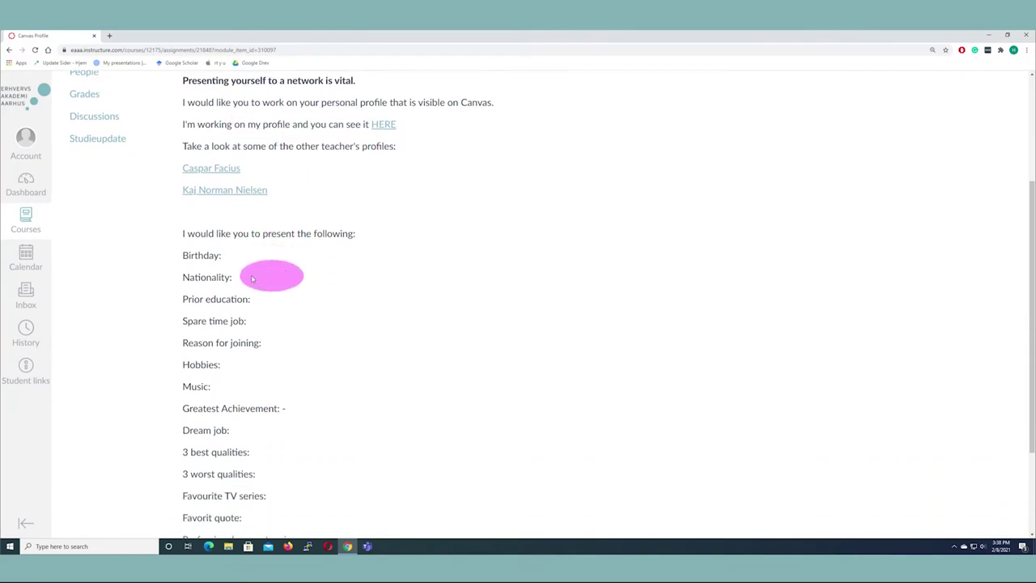
scroll(252, 278, "down", 1)
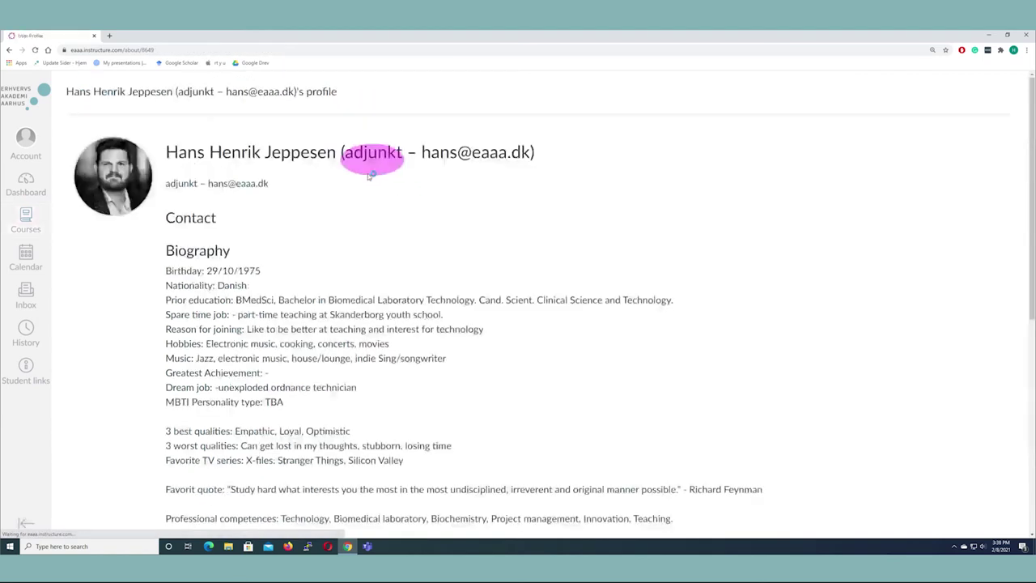
Look through the teacher's example biography, and return to the Canvas Profile assignment to read its remaining requirements.
scroll(232, 364, "down", 2)
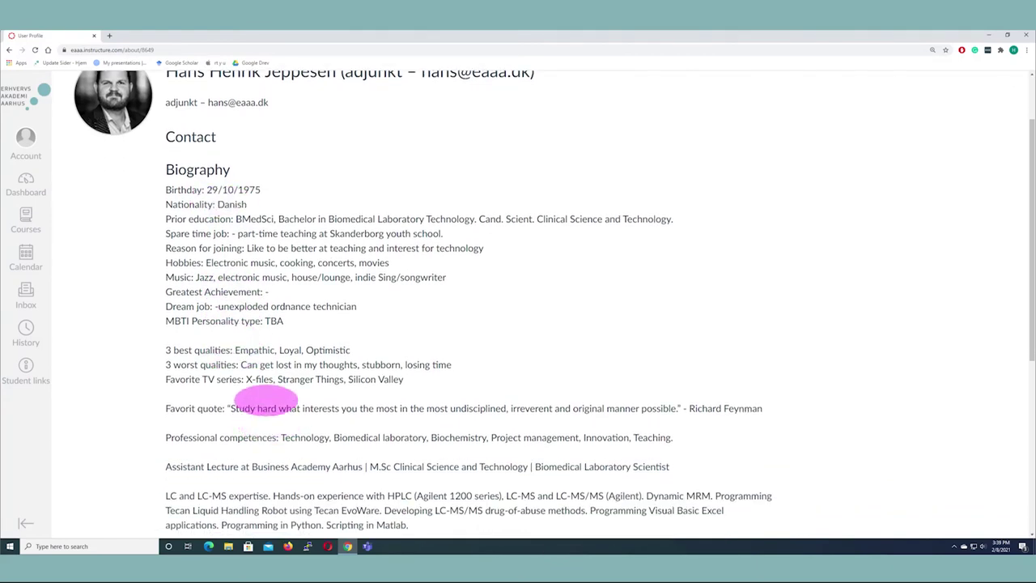
scroll(275, 405, "down", 2)
scroll(243, 330, "up", 4)
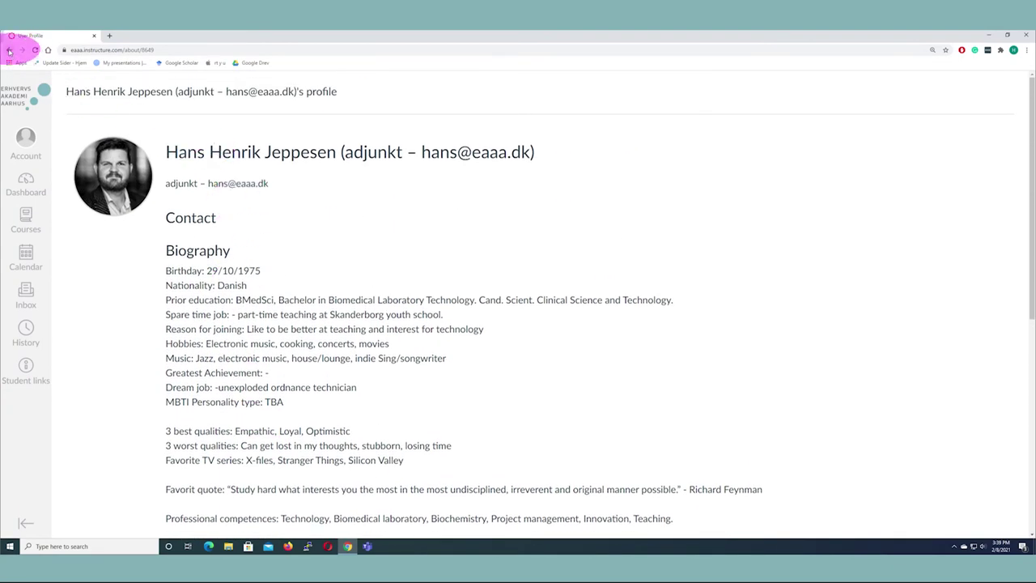
left_click(9, 50)
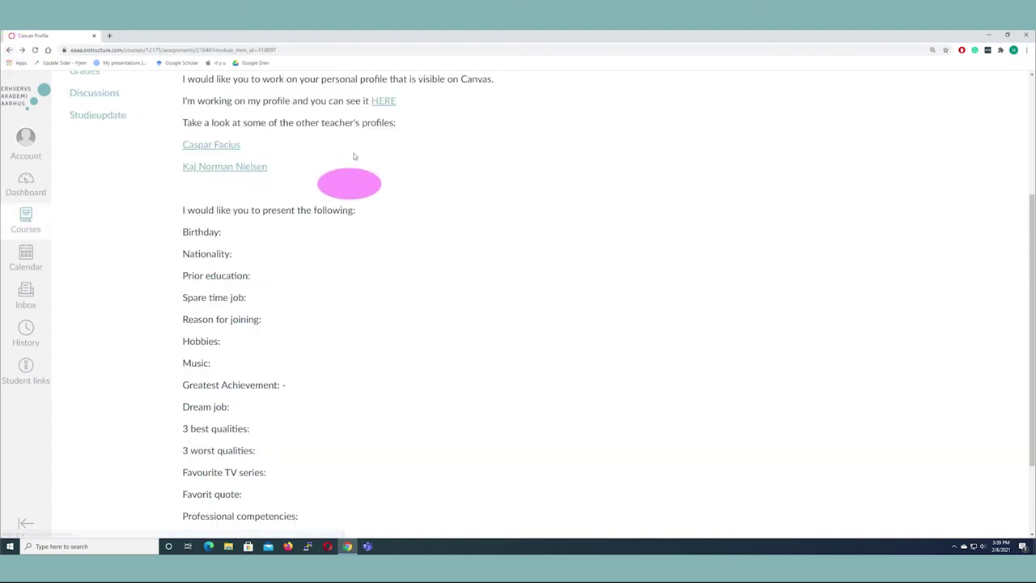
scroll(298, 351, "down", 2)
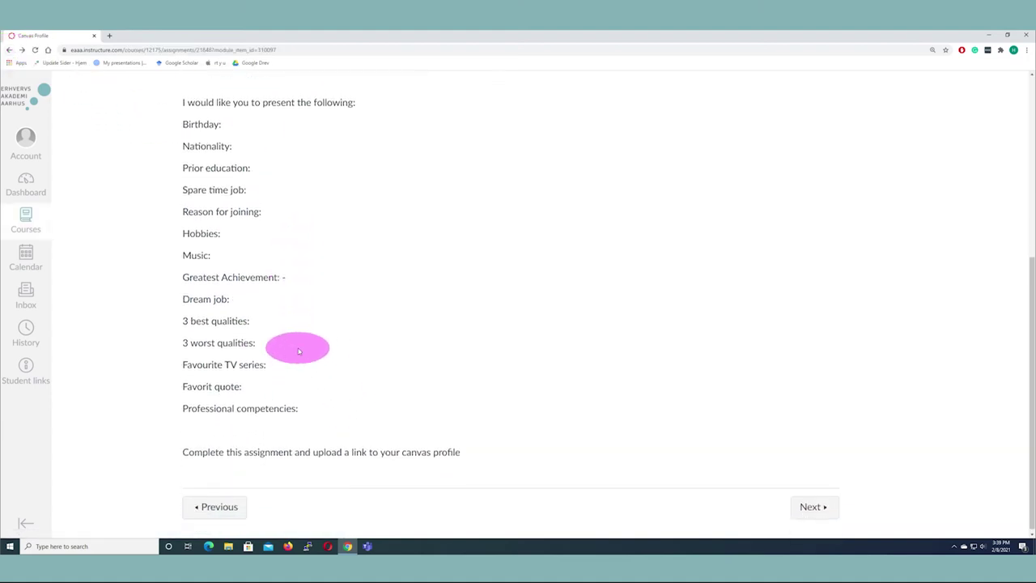
scroll(298, 350, "up", 4)
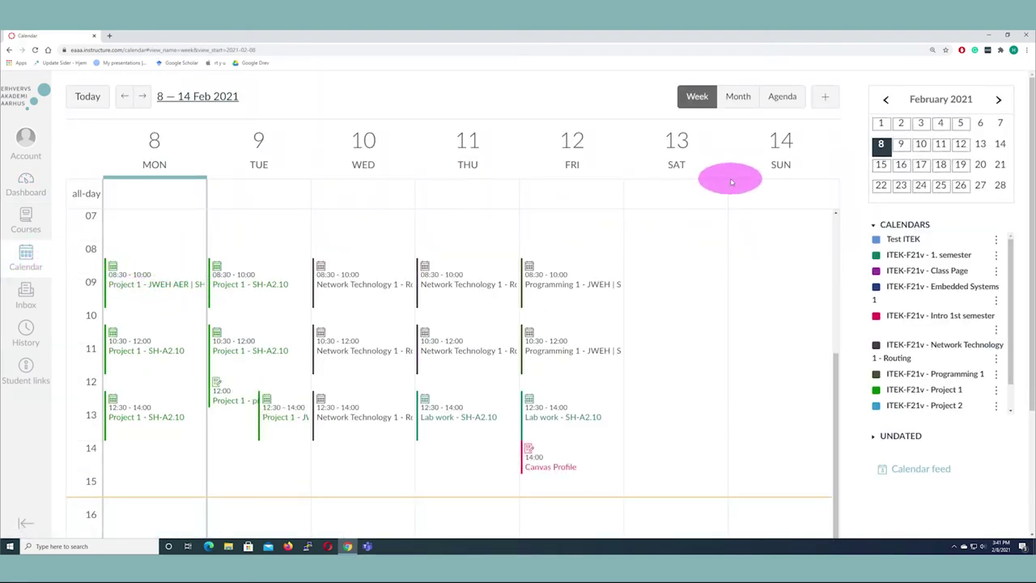
Check the calendar's month view, and in week view hide all the course calendars.
left_click(738, 96)
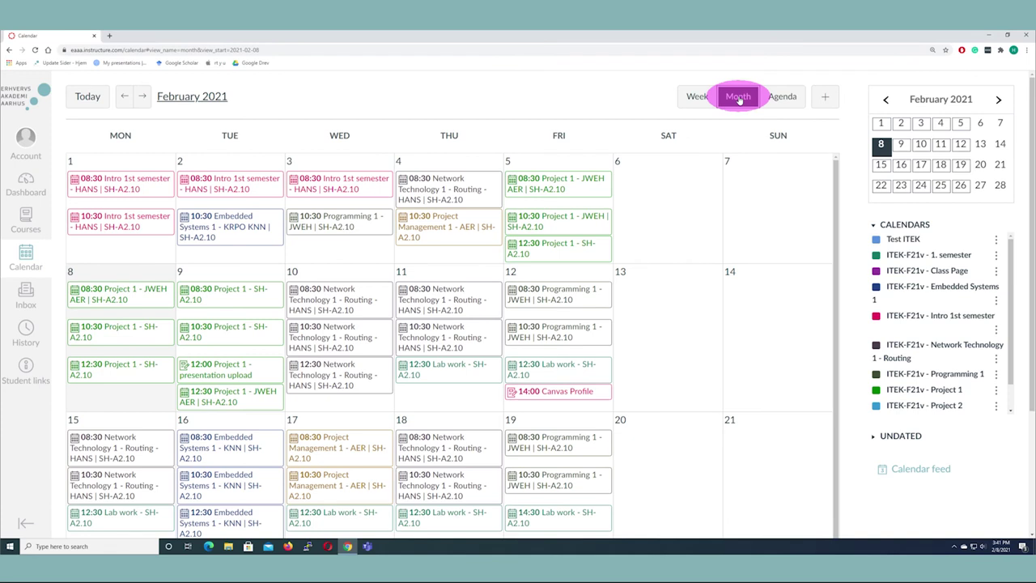
left_click(698, 96)
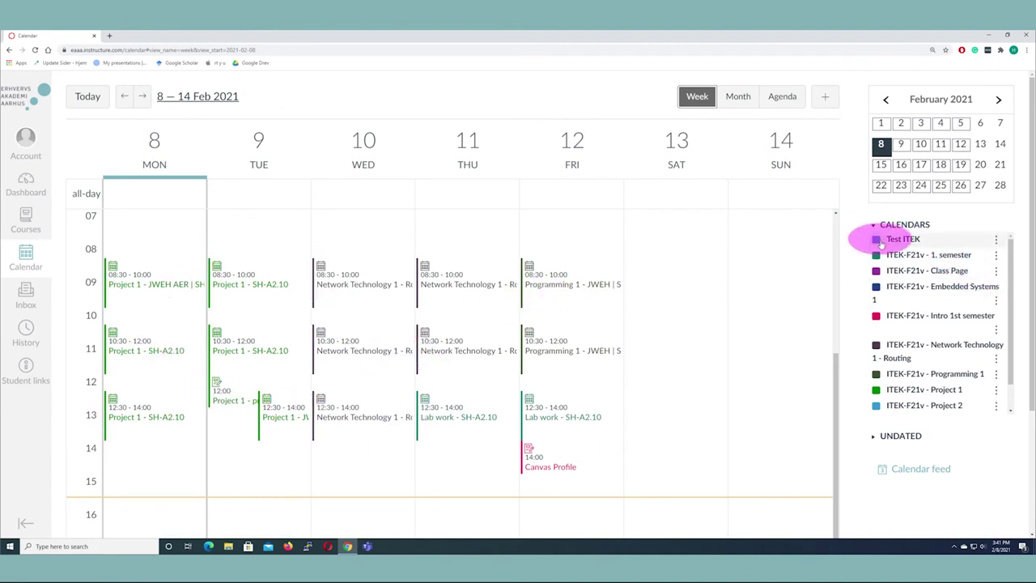
left_click(877, 254)
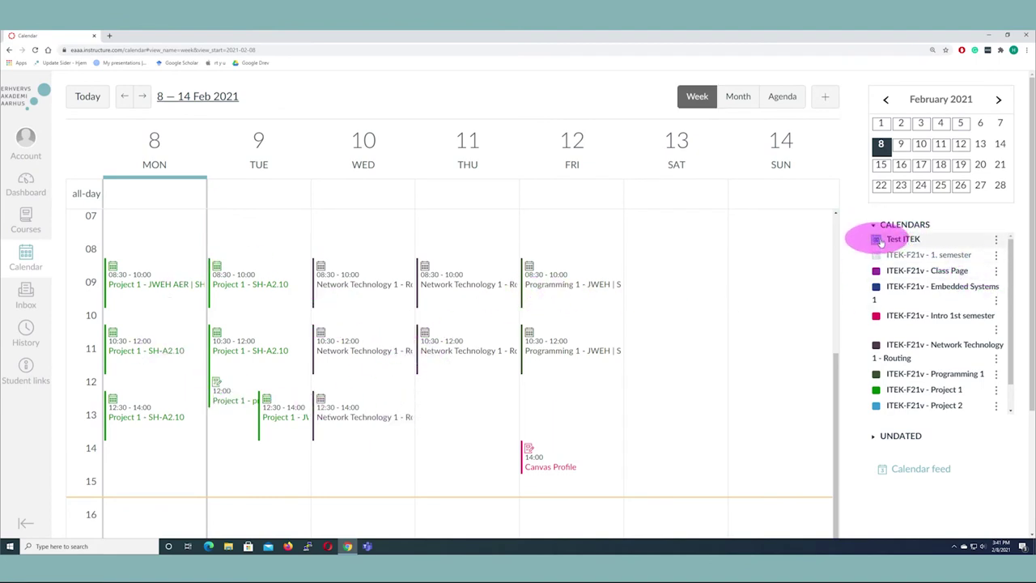
left_click(876, 239)
left_click(876, 406)
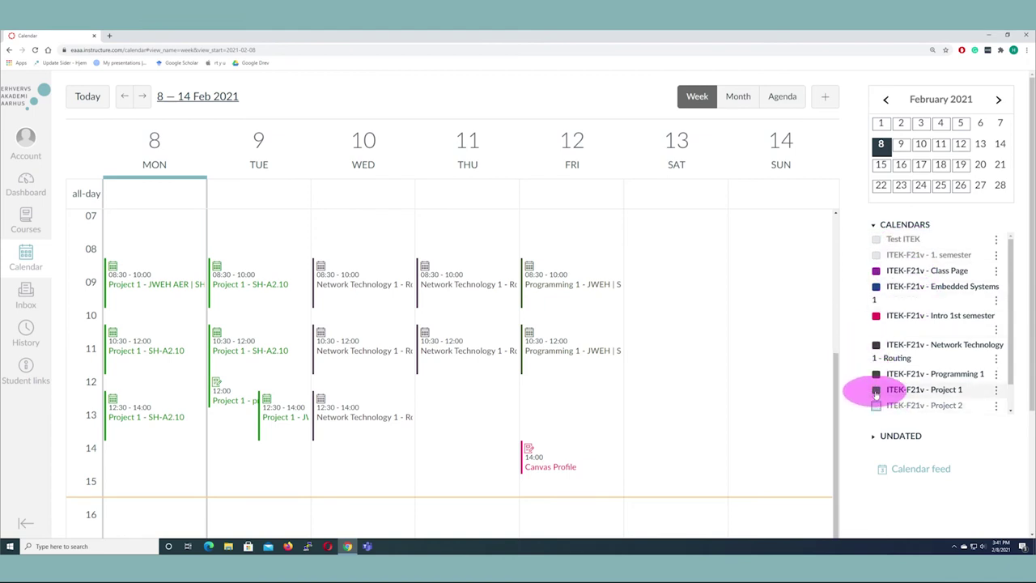
left_click(876, 390)
left_click(877, 374)
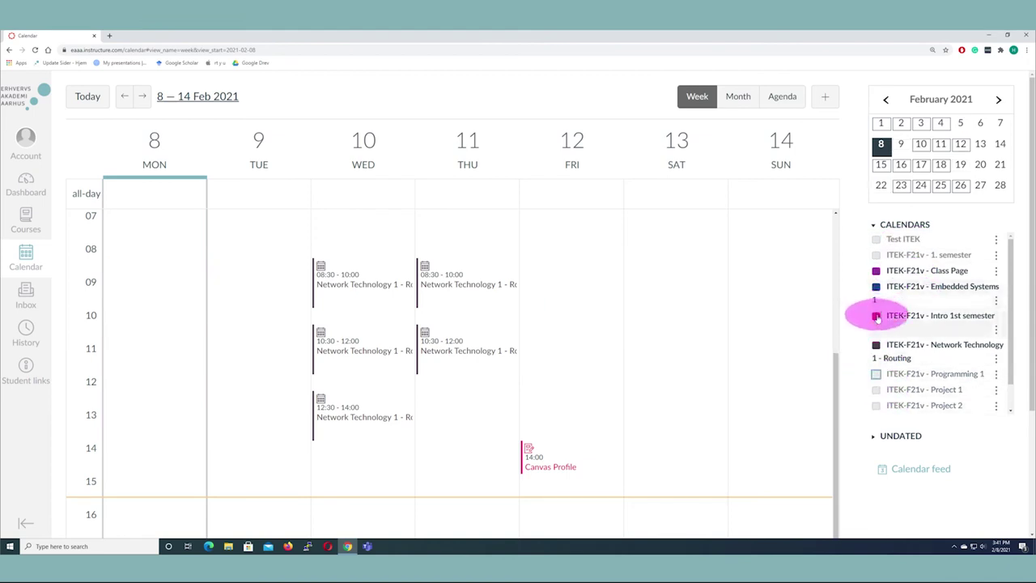
left_click(877, 315)
left_click(876, 287)
left_click(876, 273)
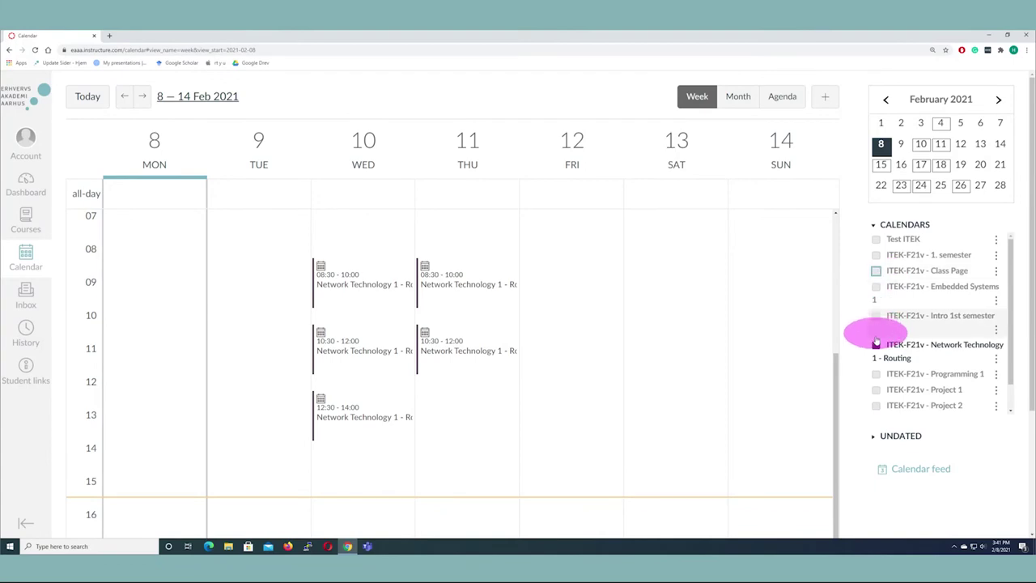
left_click(875, 344)
scroll(885, 346, "down", 1)
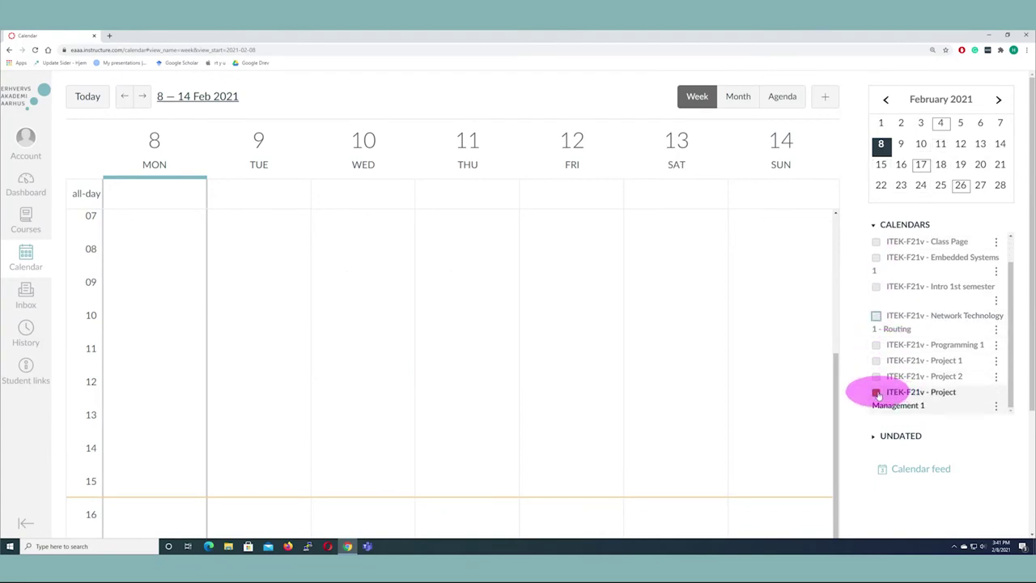
Show only the Project 1 calendar and then only Network Technology 1 - Routing, hiding each one again after viewing its events.
left_click(877, 361)
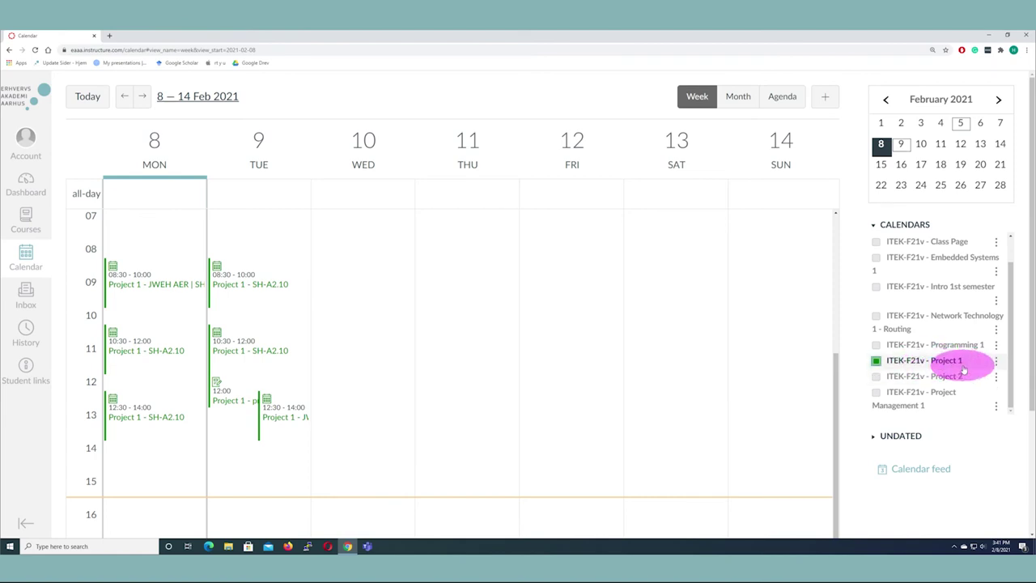
left_click(876, 361)
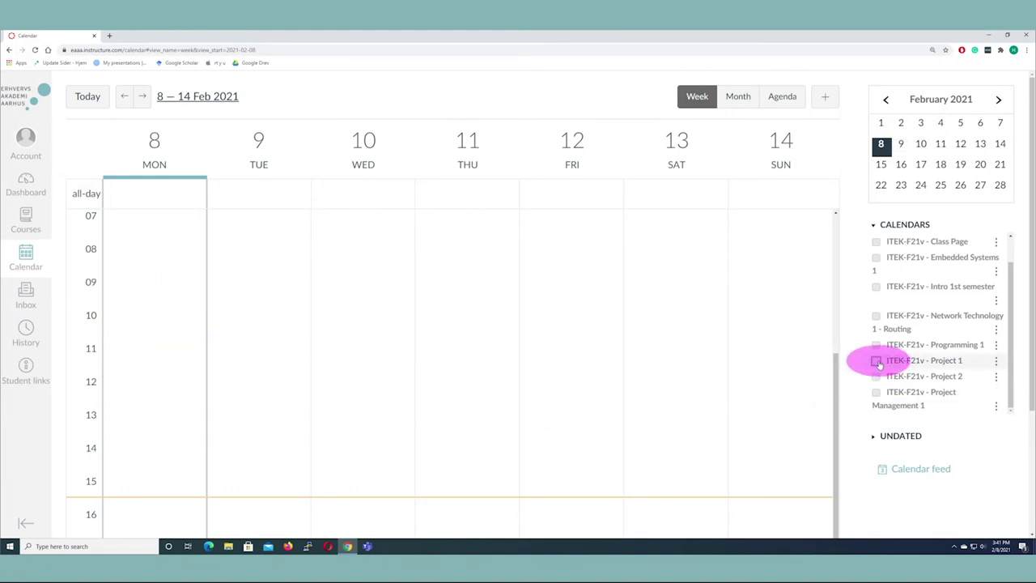
left_click(877, 316)
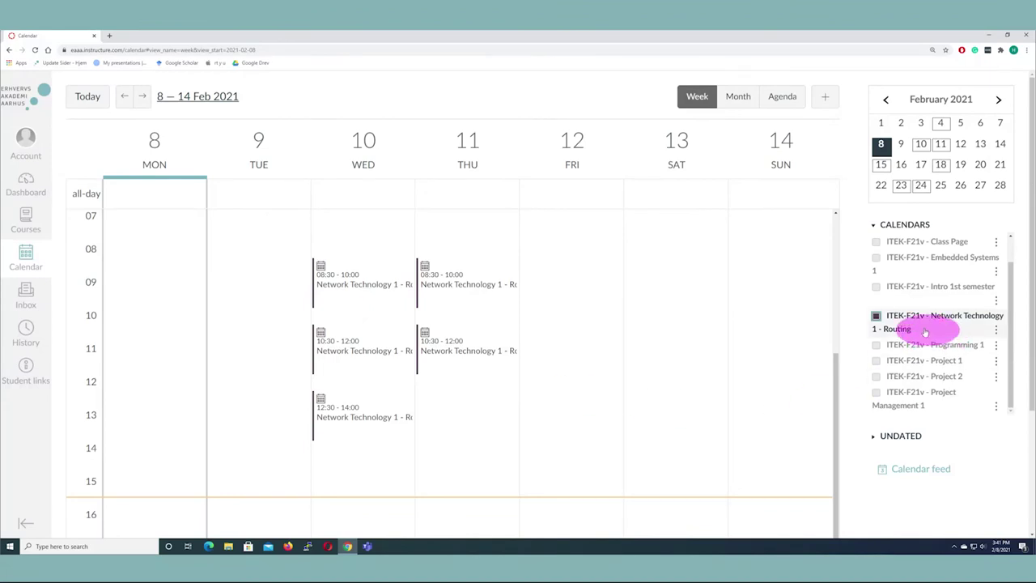
left_click(875, 317)
scroll(875, 319, "up", 1)
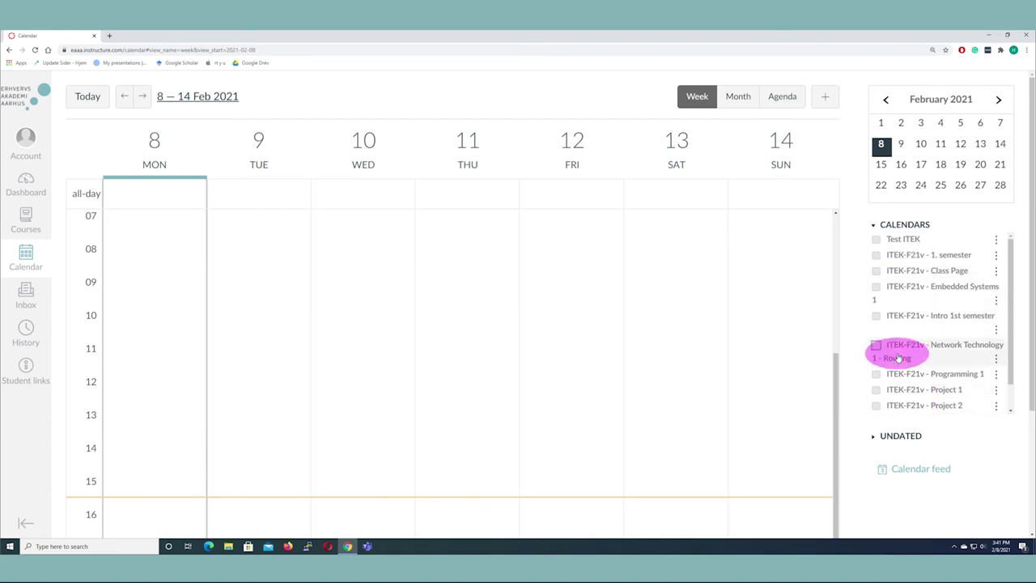
Filter the Inbox conversations by the favourite course Programming 1, and then by Network Technology 1 - Routing.
left_click(26, 296)
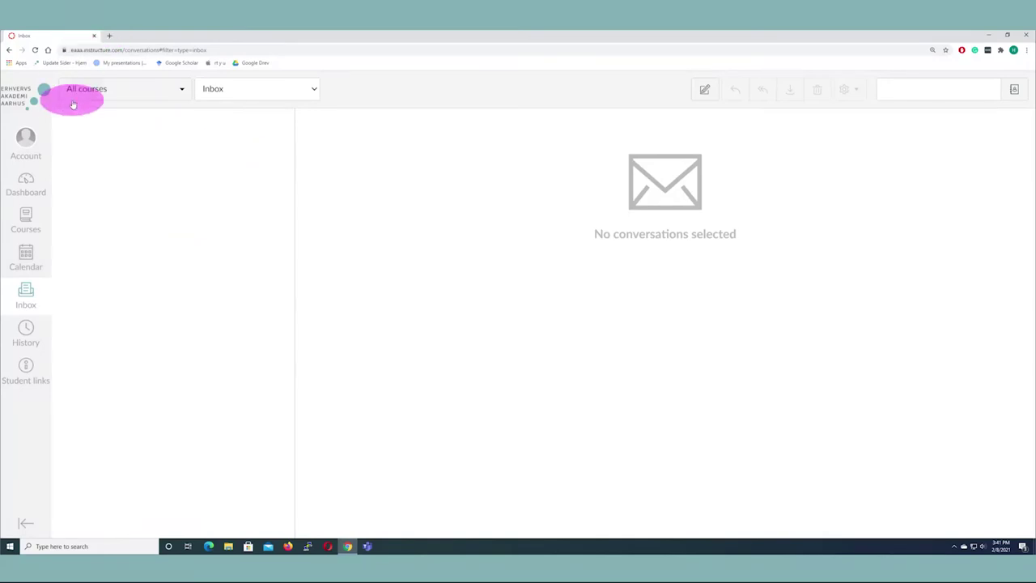
left_click(182, 89)
mouse_move(141, 144)
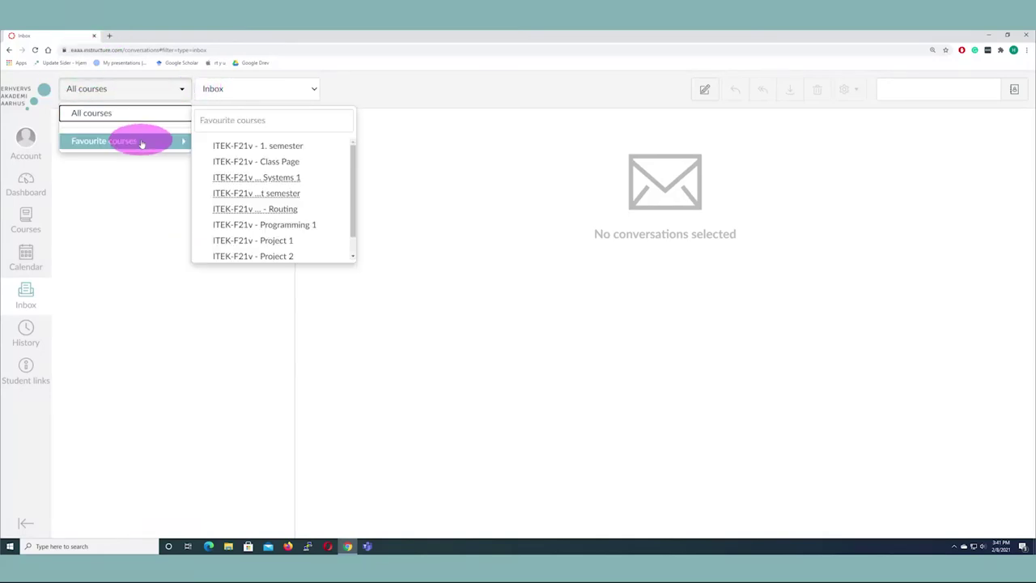
scroll(295, 229, "down", 1)
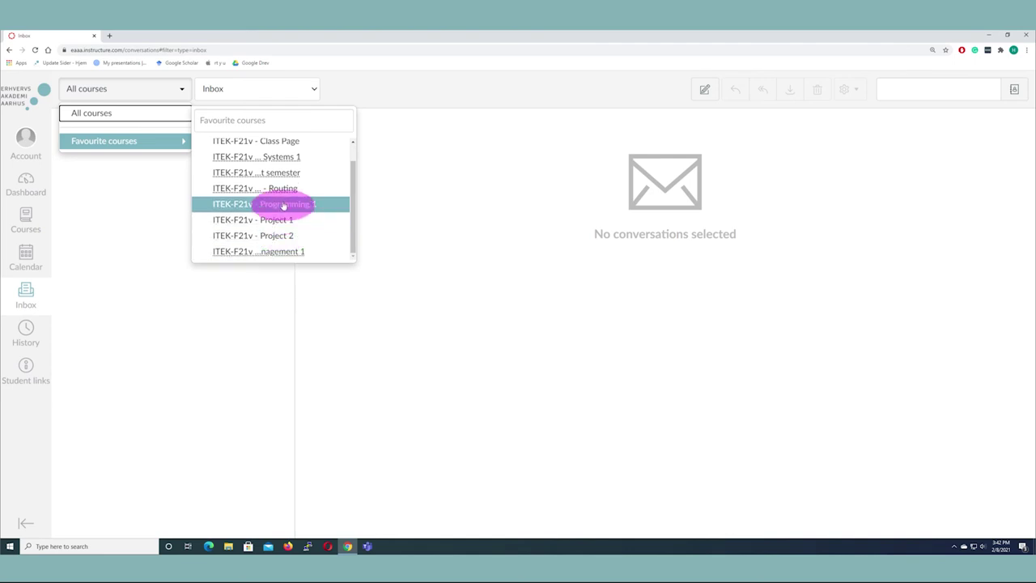
left_click(283, 204)
left_click(182, 90)
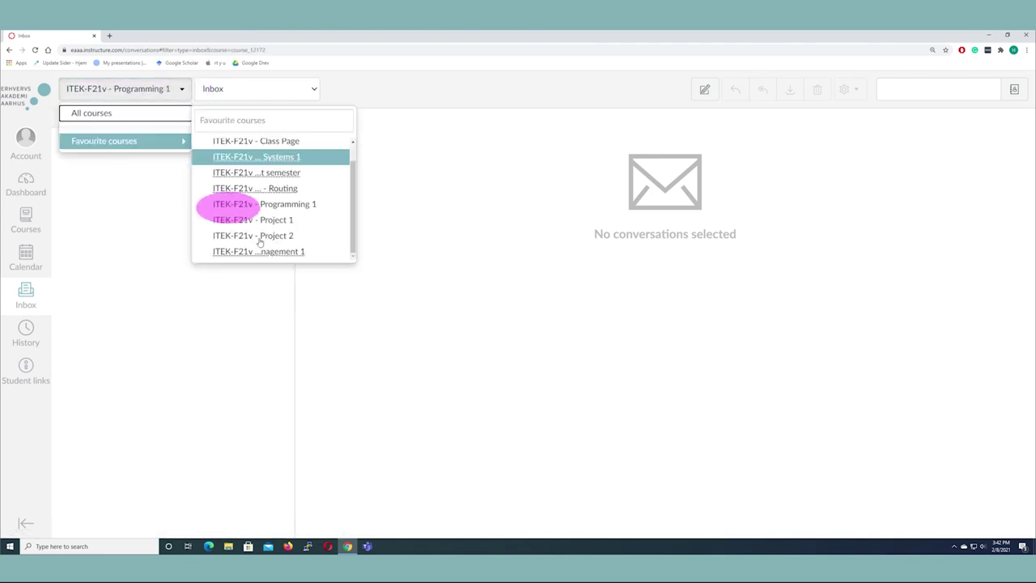
left_click(268, 195)
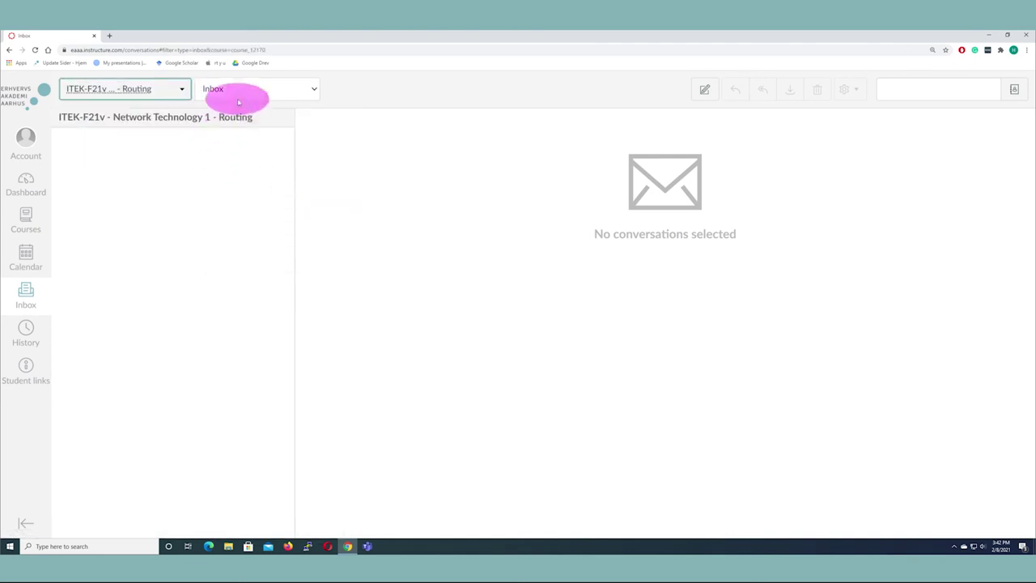
Compose a new message in the Network Technology 1 - Routing course with the teacher as recipient.
left_click(705, 88)
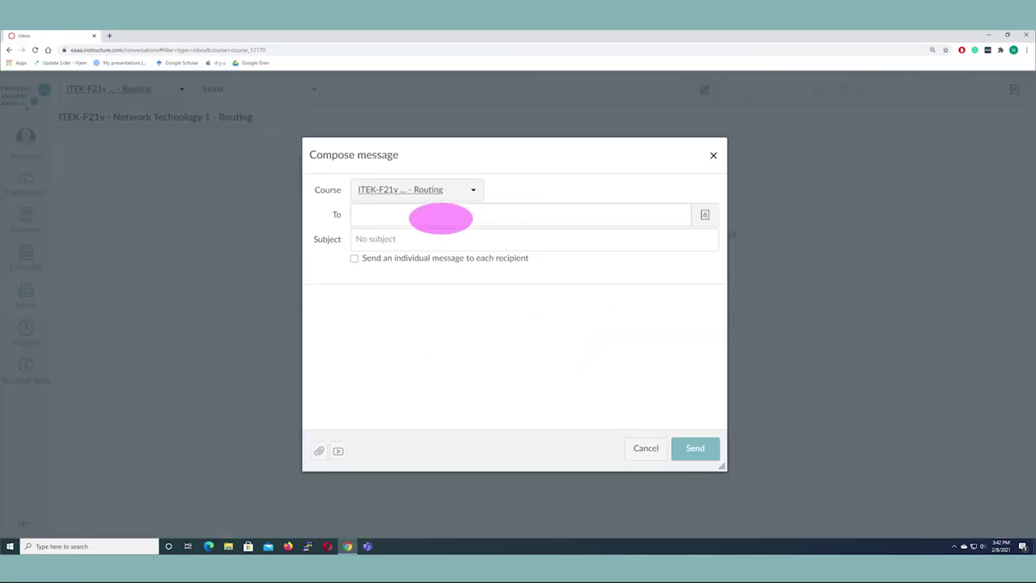
type("han")
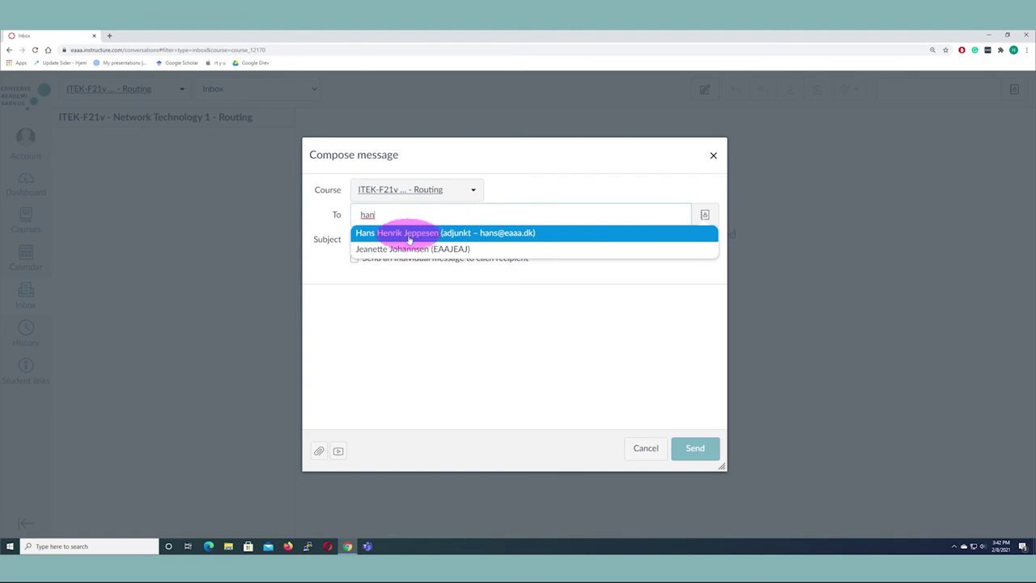
left_click(409, 234)
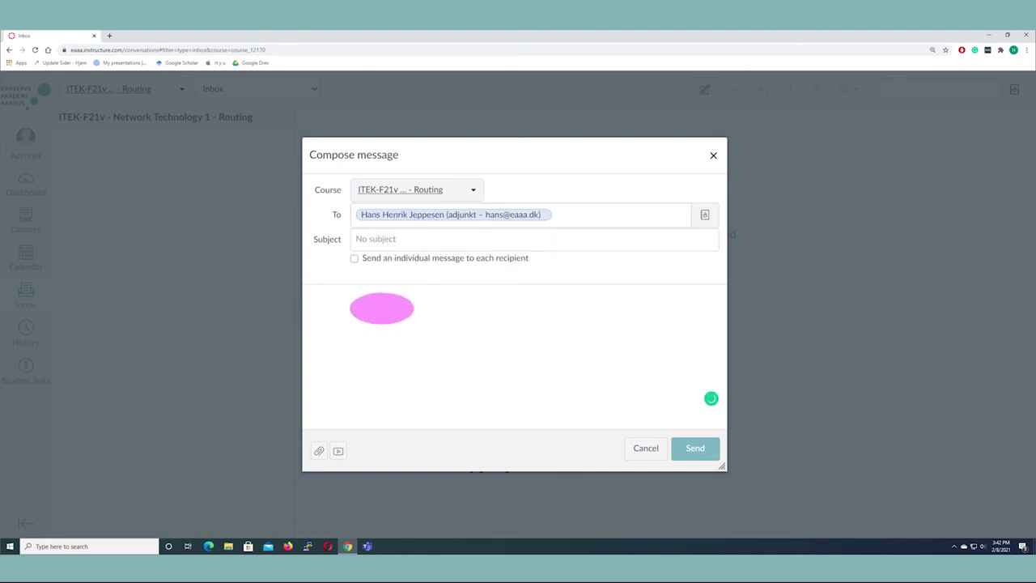
left_click(528, 285)
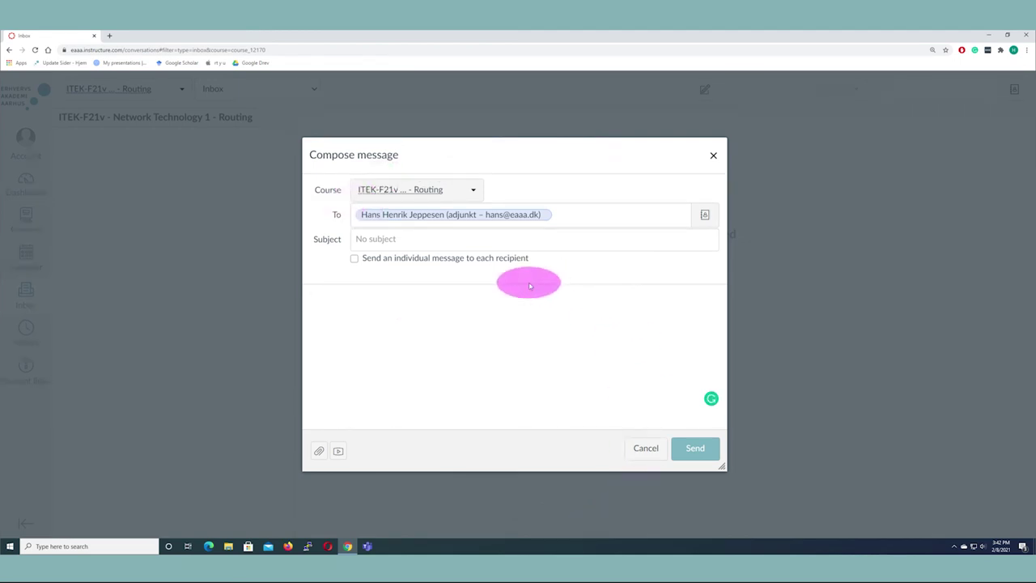